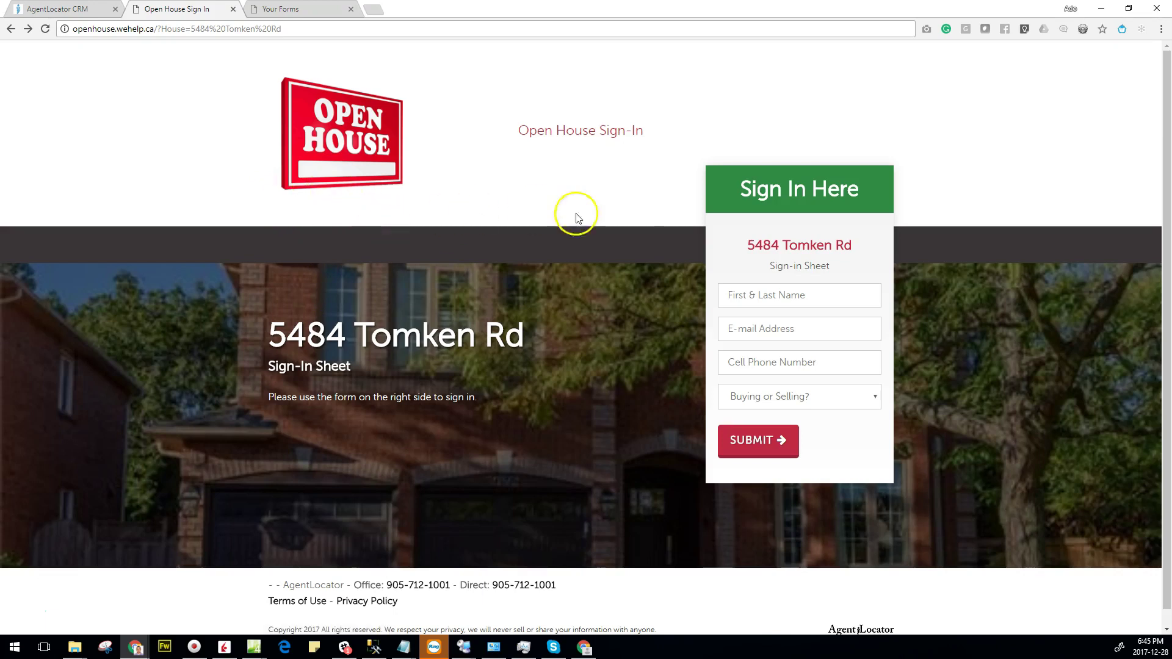
Glance at the CRM leads, close the sign-in form editor, and list the landing pages
key(ctrl+1)
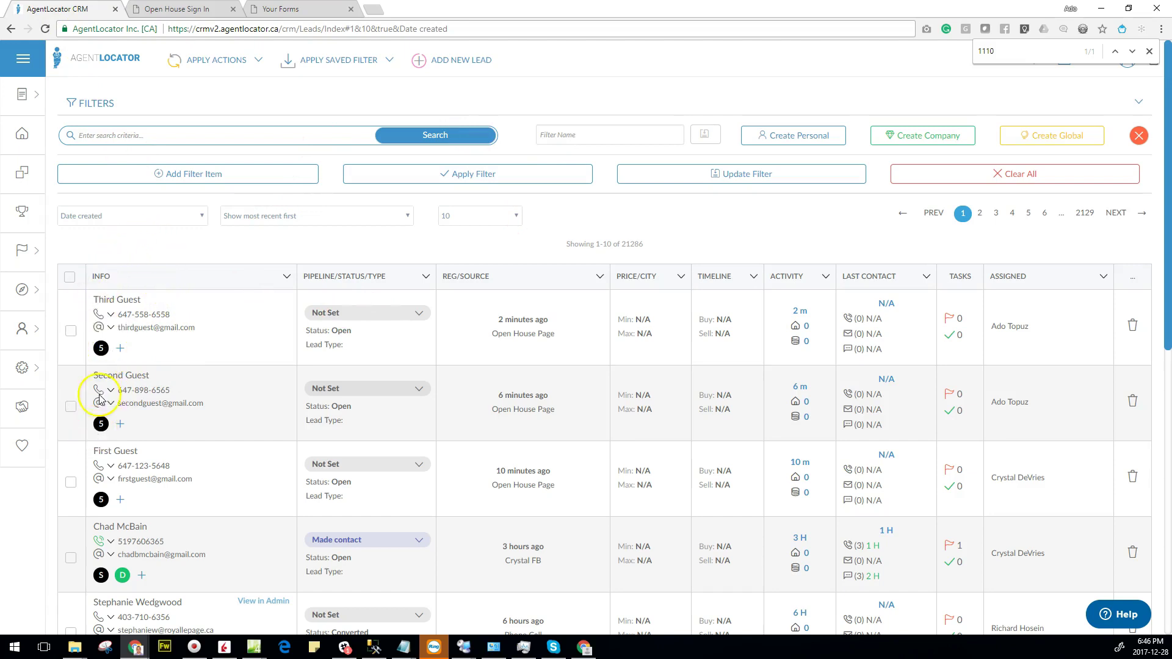
click(167, 13)
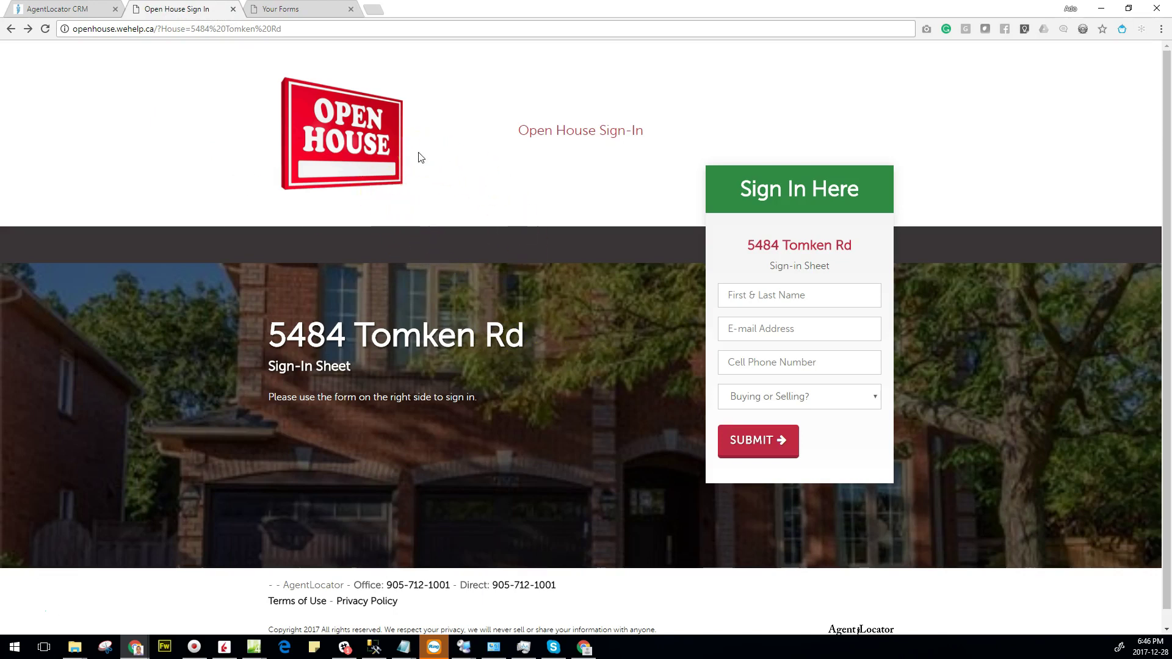
click(435, 175)
scroll(425, 289, down, 1)
scroll(426, 290, up, 1)
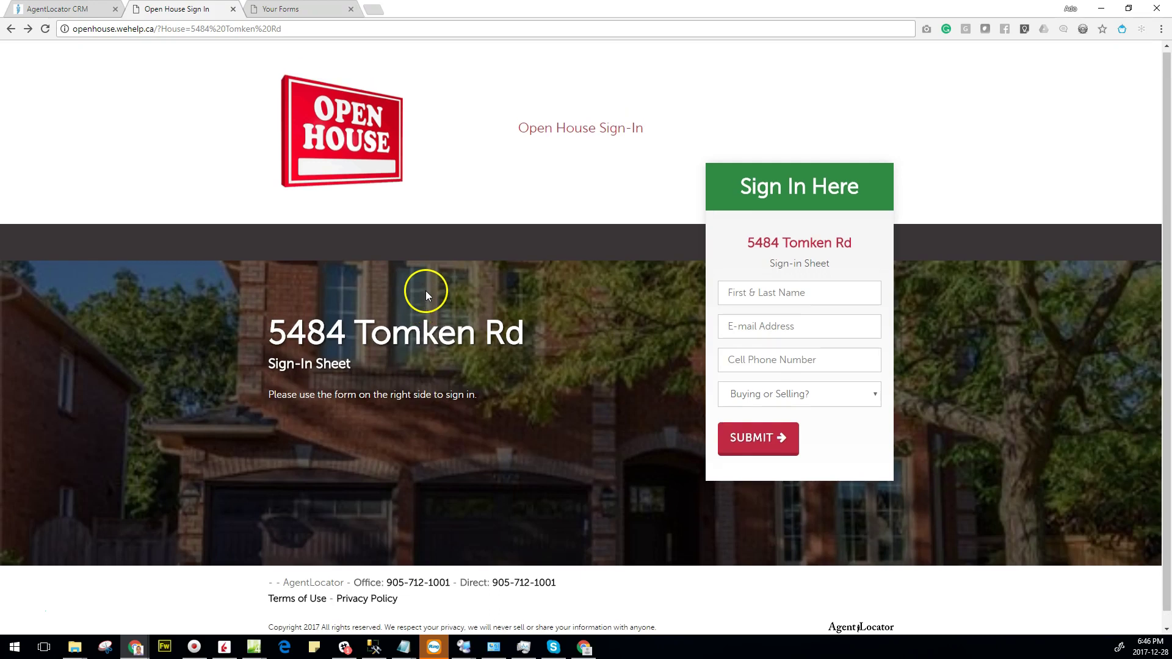
click(314, 9)
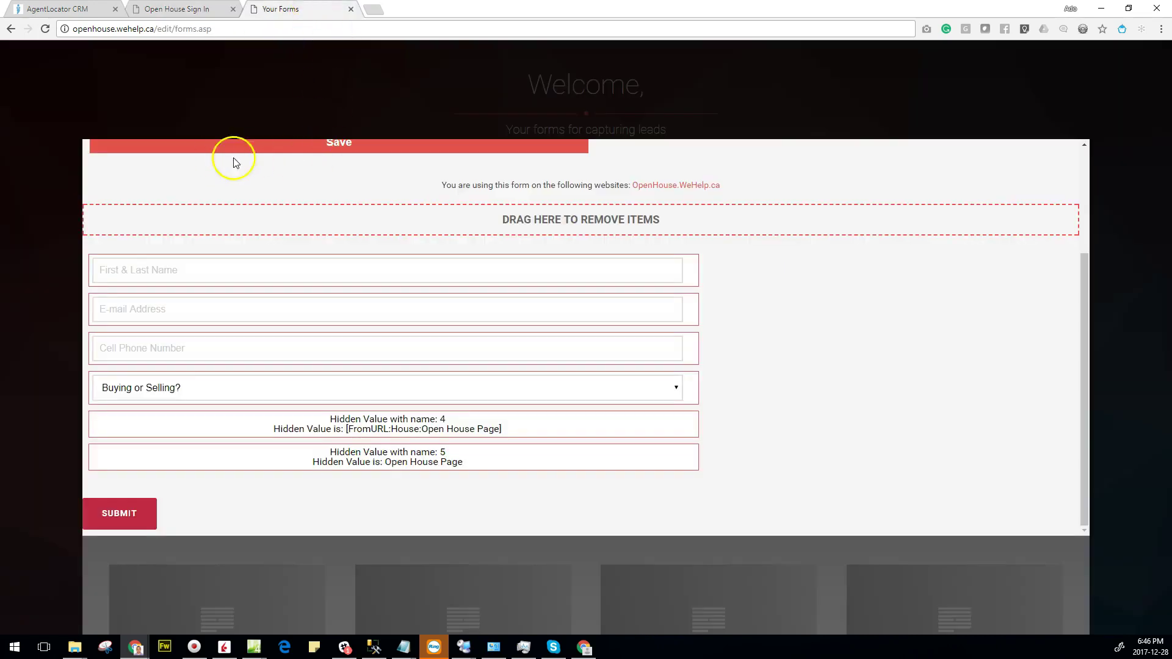
scroll(1026, 251, up, 2)
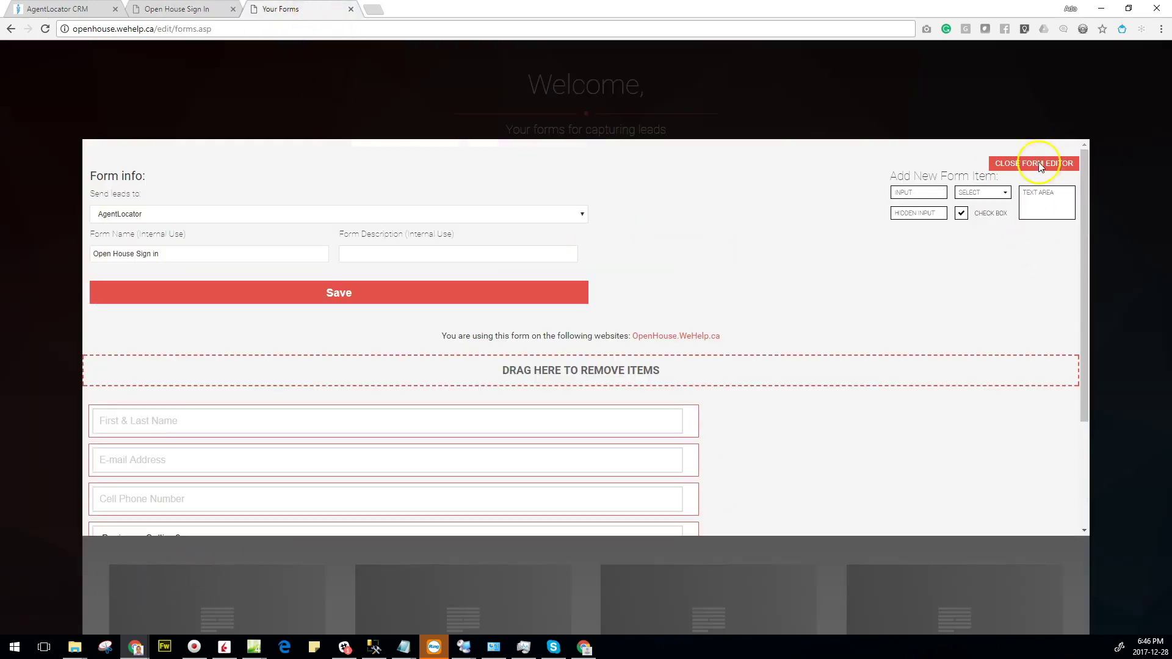
click(1028, 163)
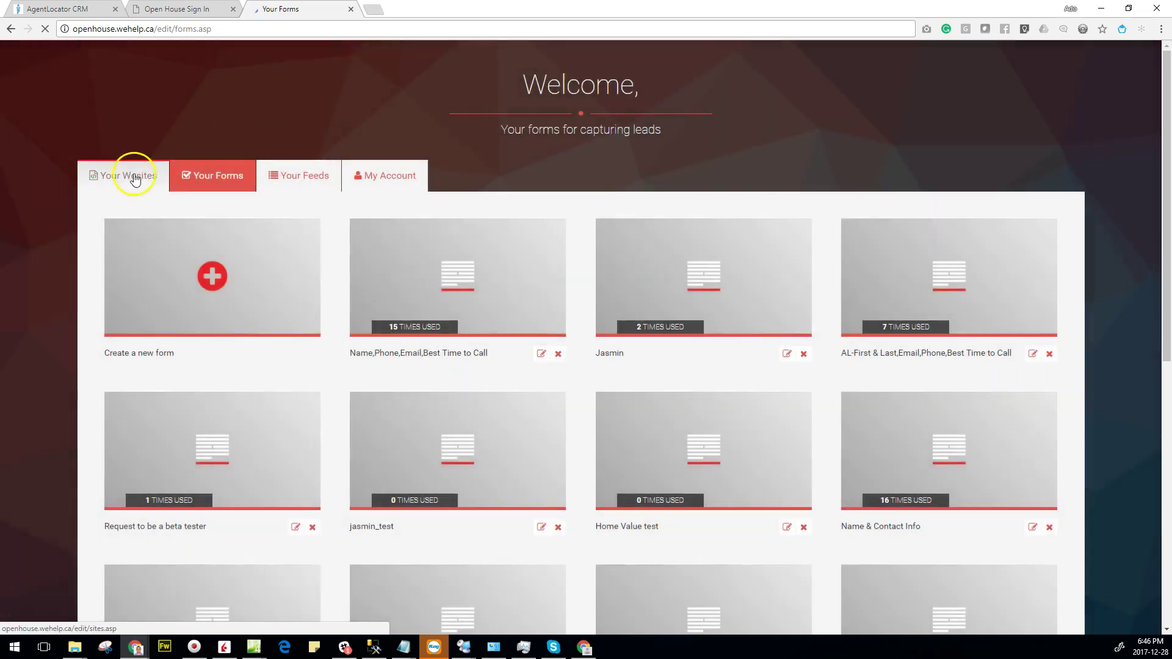
click(135, 184)
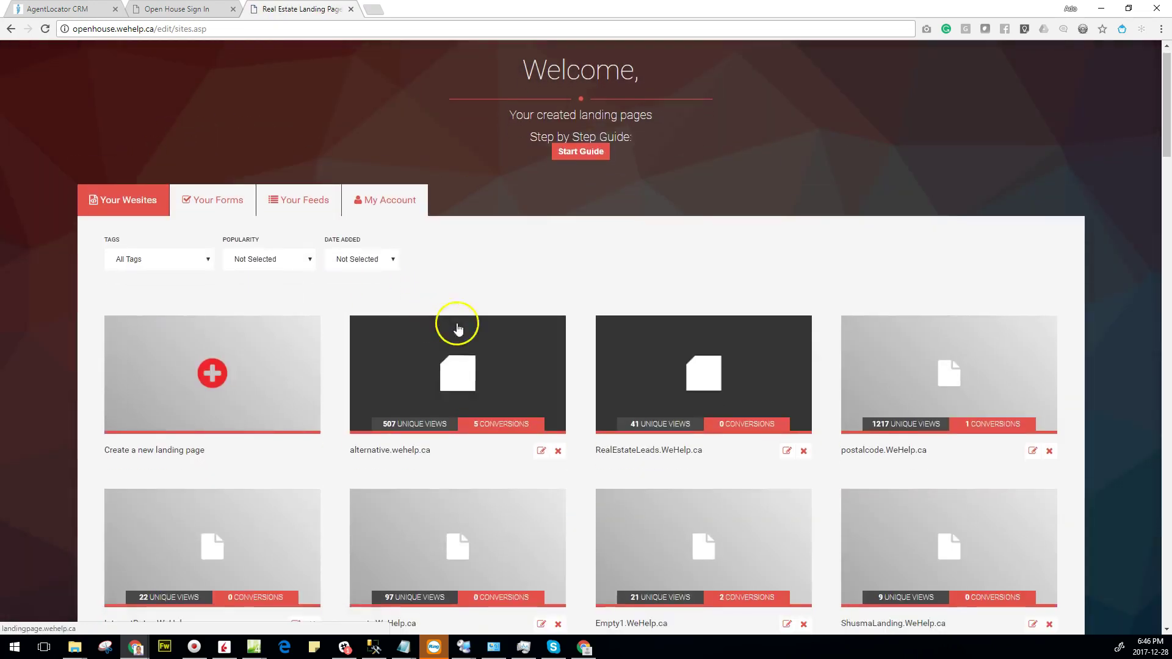
scroll(716, 509, down, 10)
scroll(716, 509, down, 5)
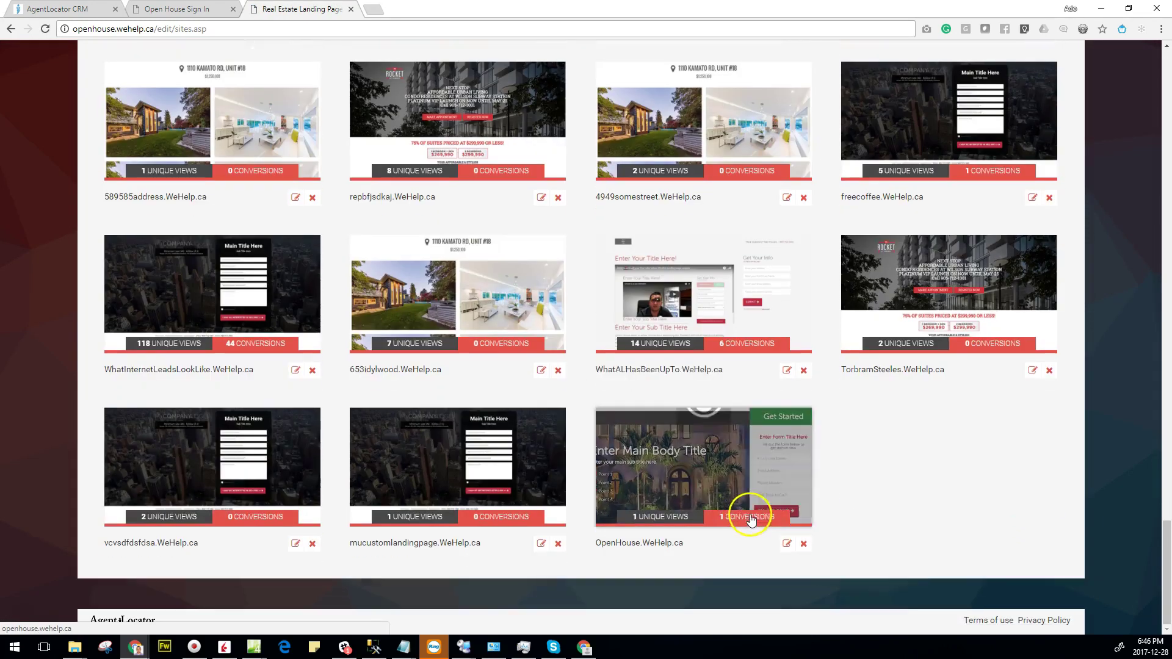
click(786, 545)
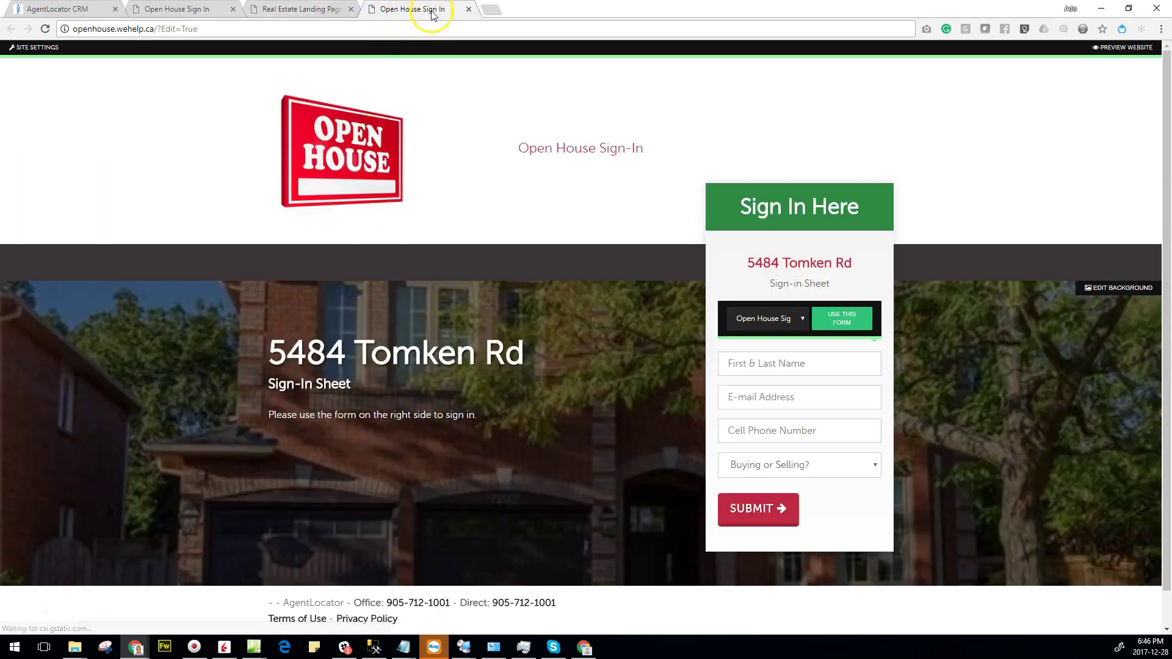
click(393, 349)
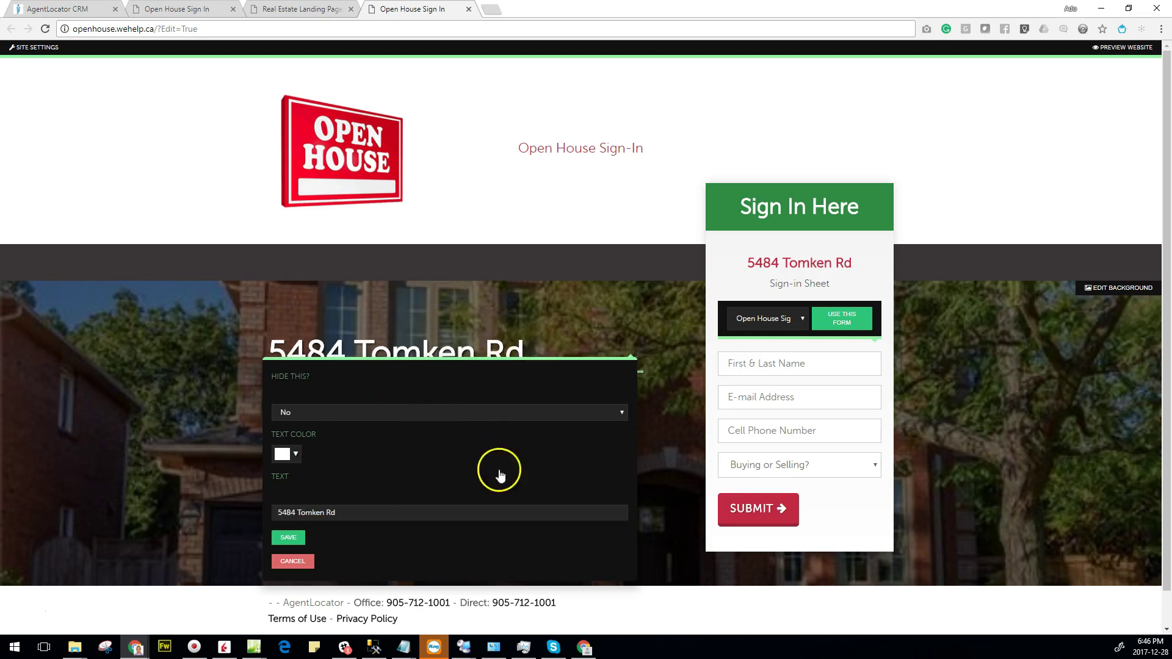
drag(294, 512, 235, 515)
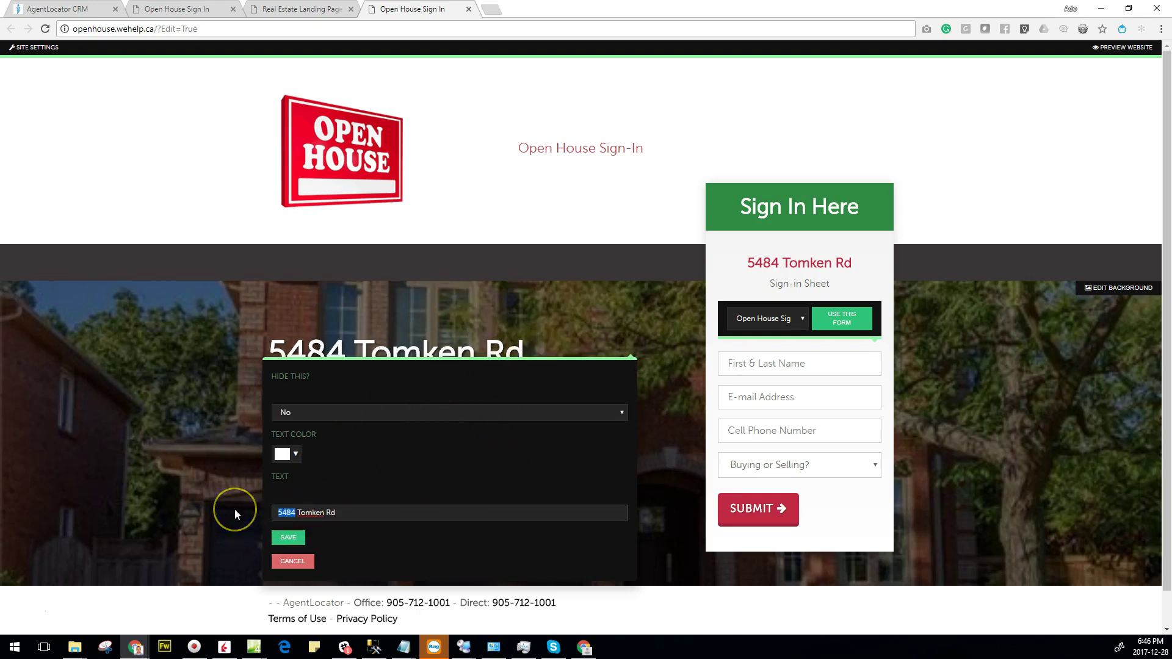
key(BackSpace)
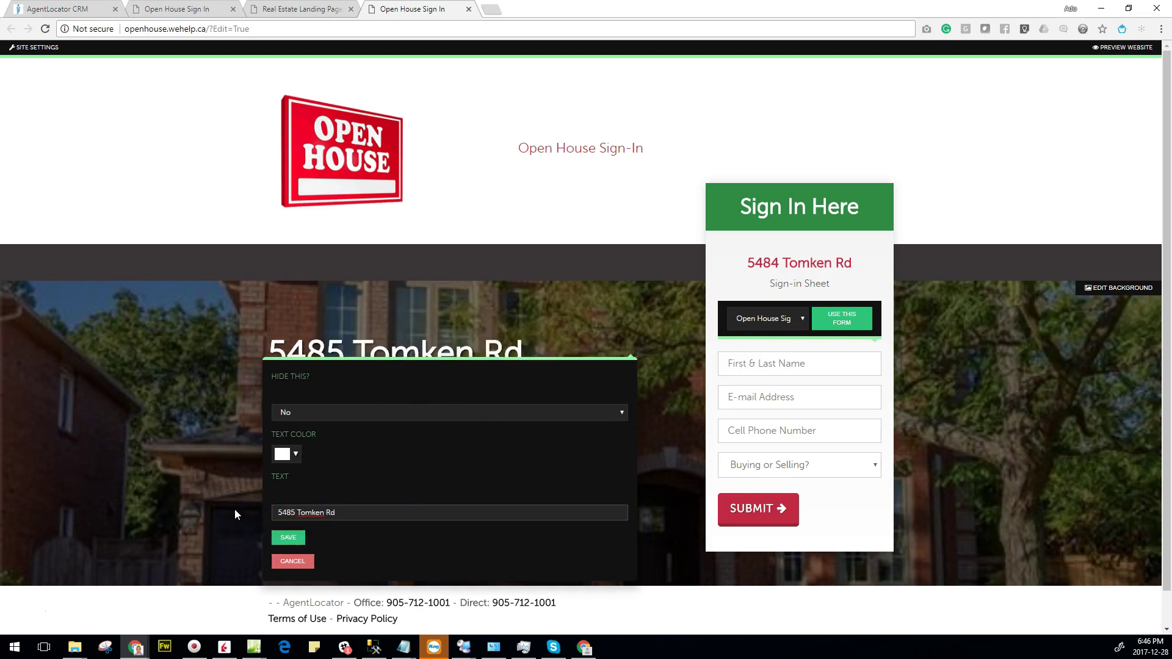
click(287, 537)
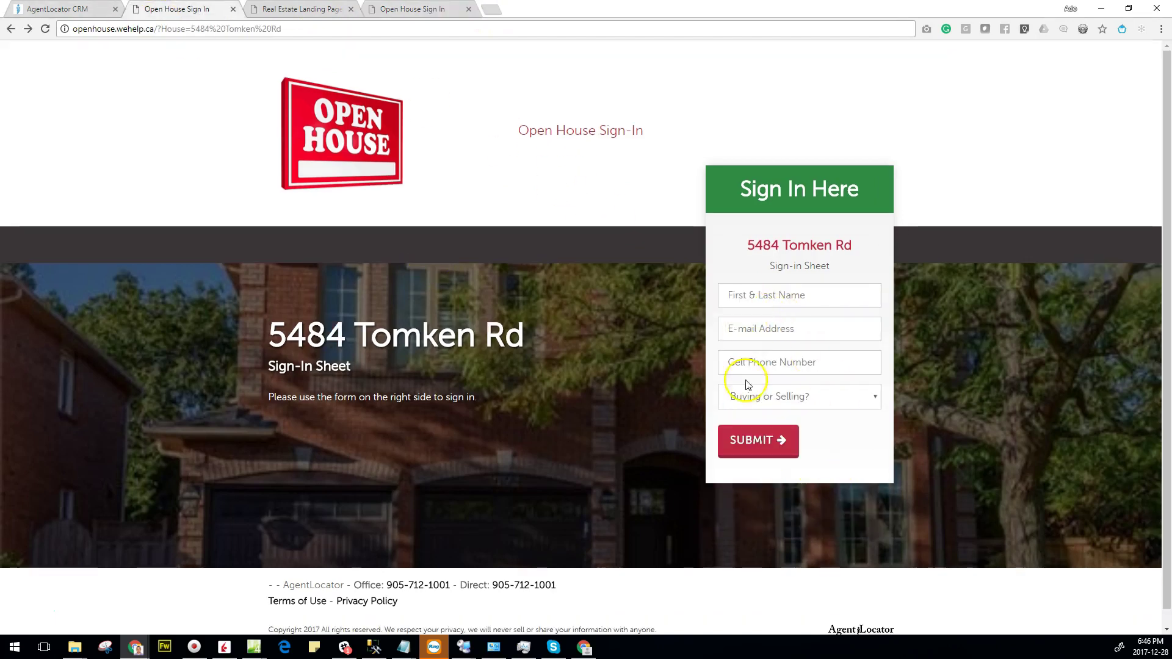
Check the Buying or Selling choices, then open the Open House Sign in form's editor
click(783, 399)
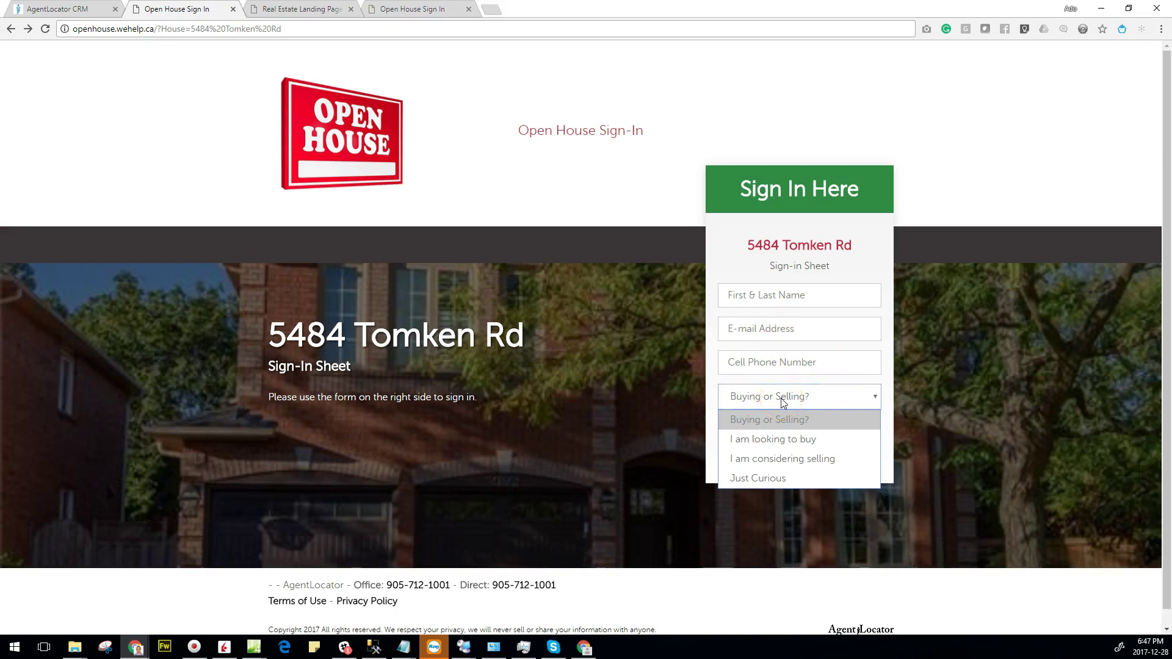
click(810, 394)
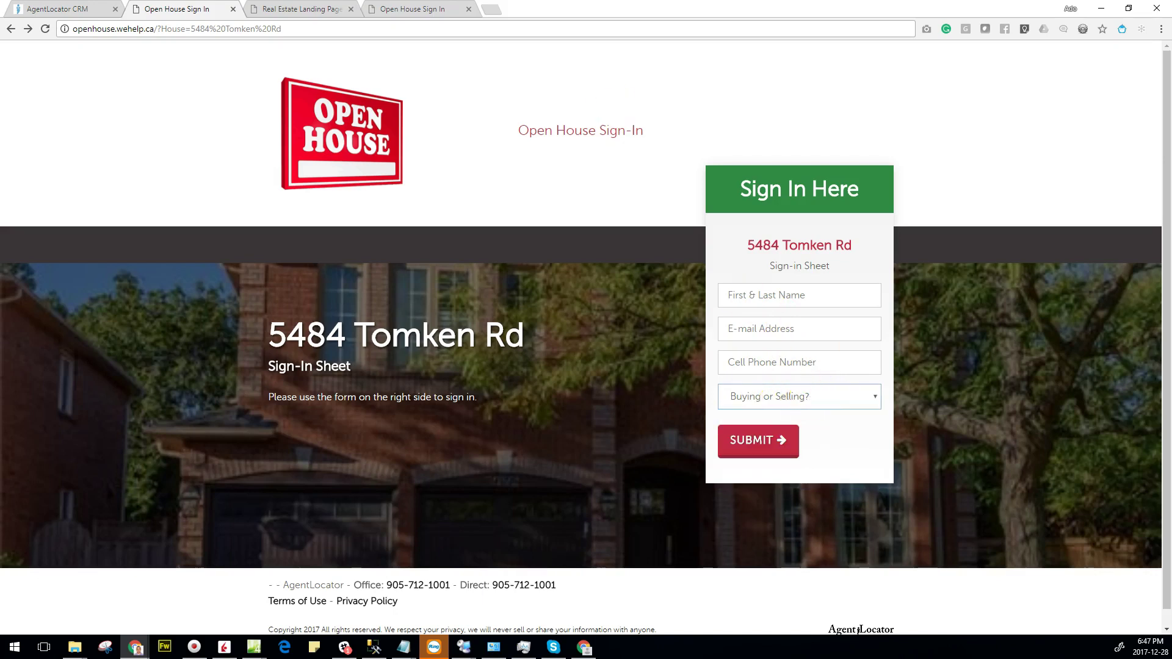
click(407, 11)
click(302, 9)
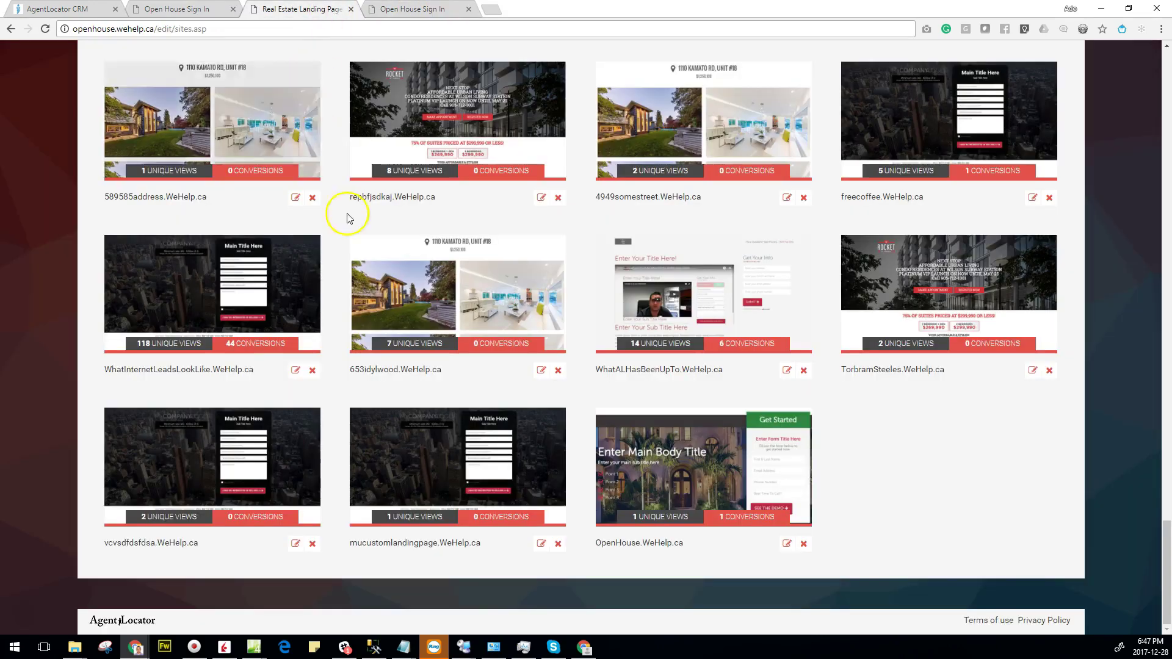
scroll(337, 274, up, 10)
scroll(334, 288, up, 1)
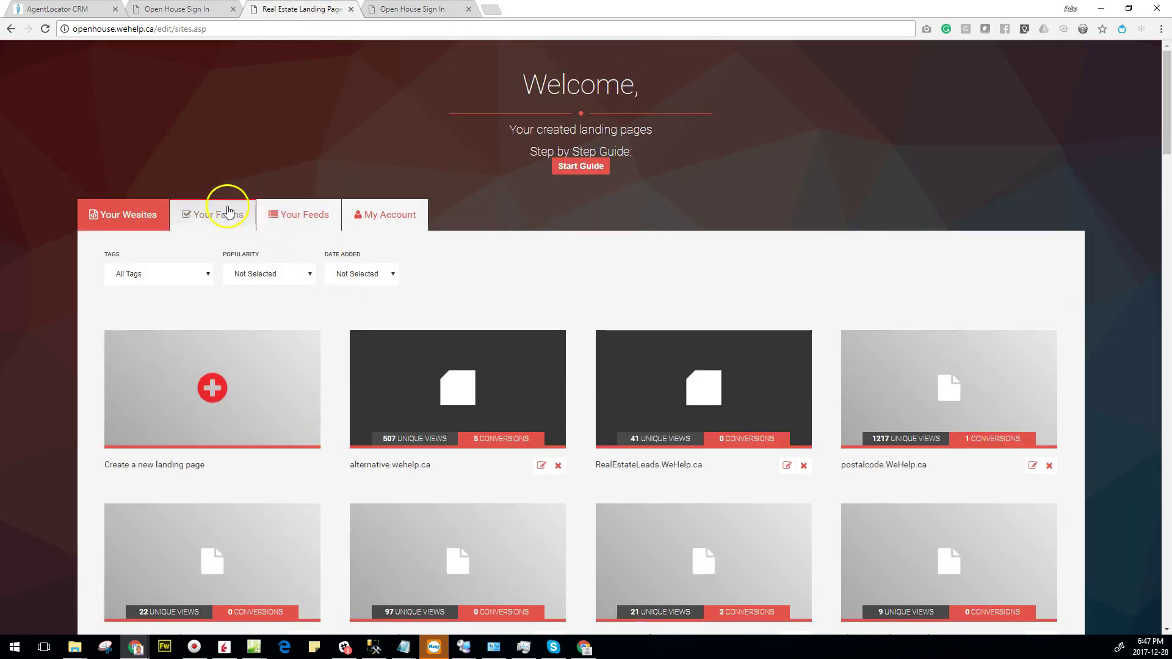
click(222, 211)
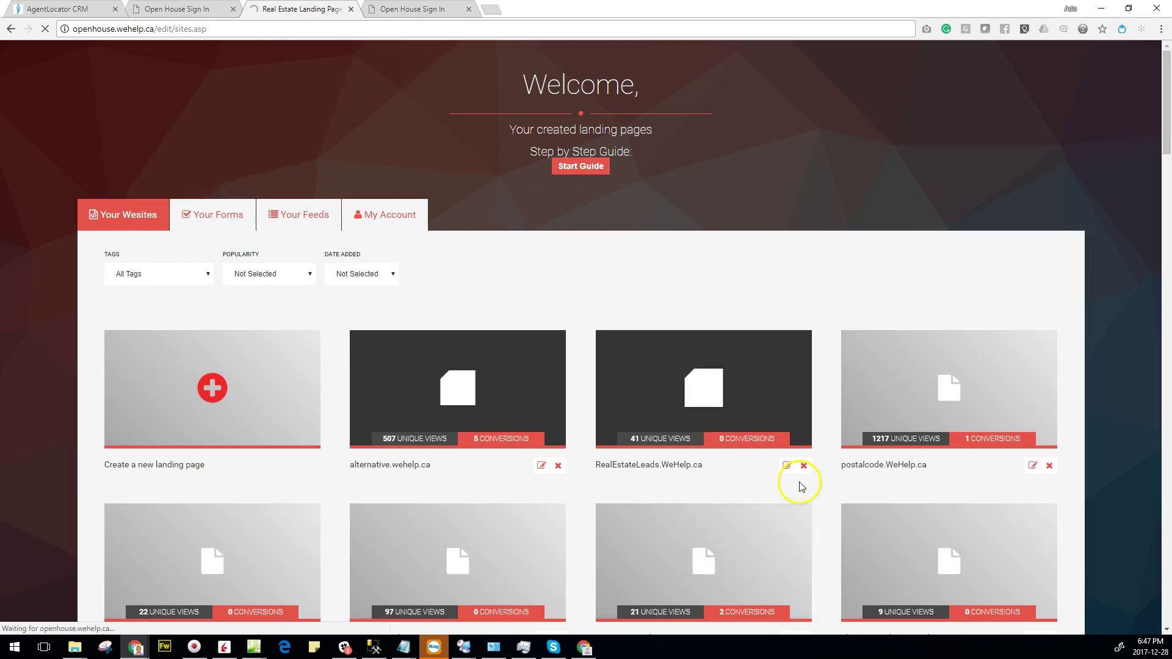
scroll(928, 554, down, 4)
scroll(933, 553, down, 2)
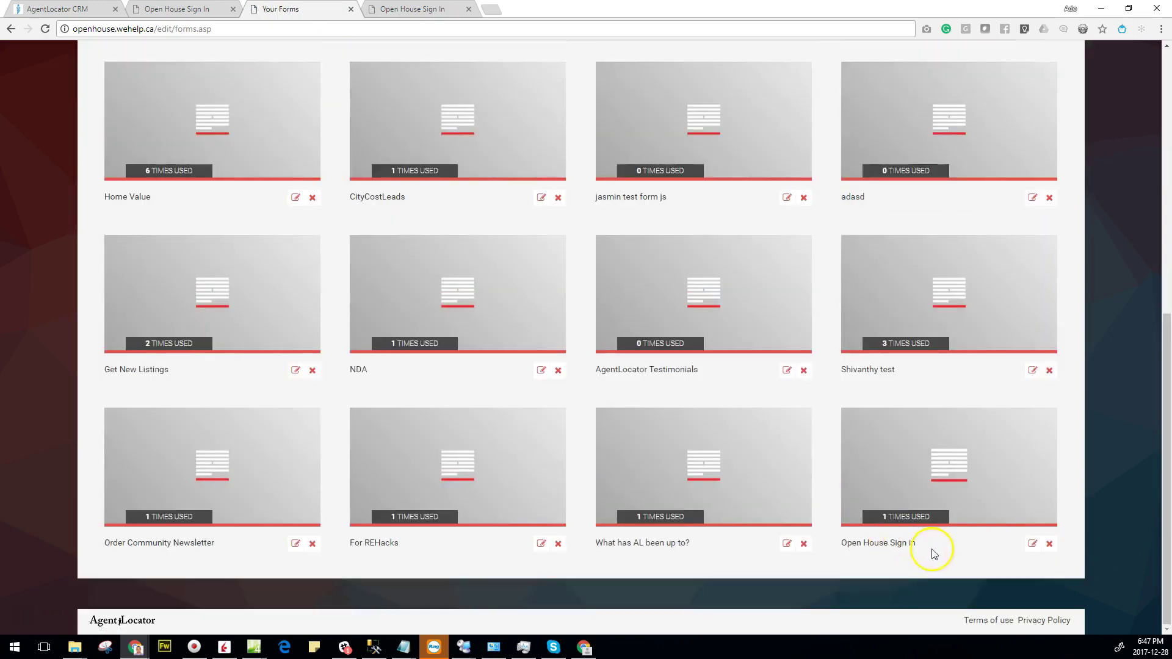
click(1031, 543)
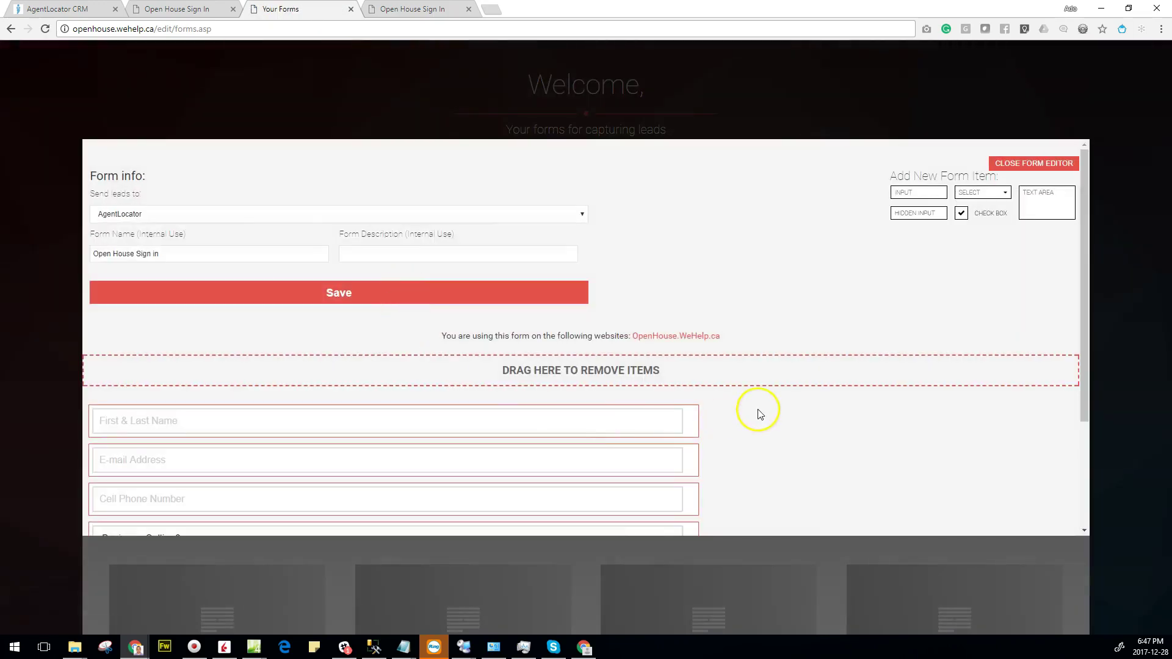
scroll(778, 348, down, 1)
scroll(888, 247, up, 1)
scroll(825, 330, down, 2)
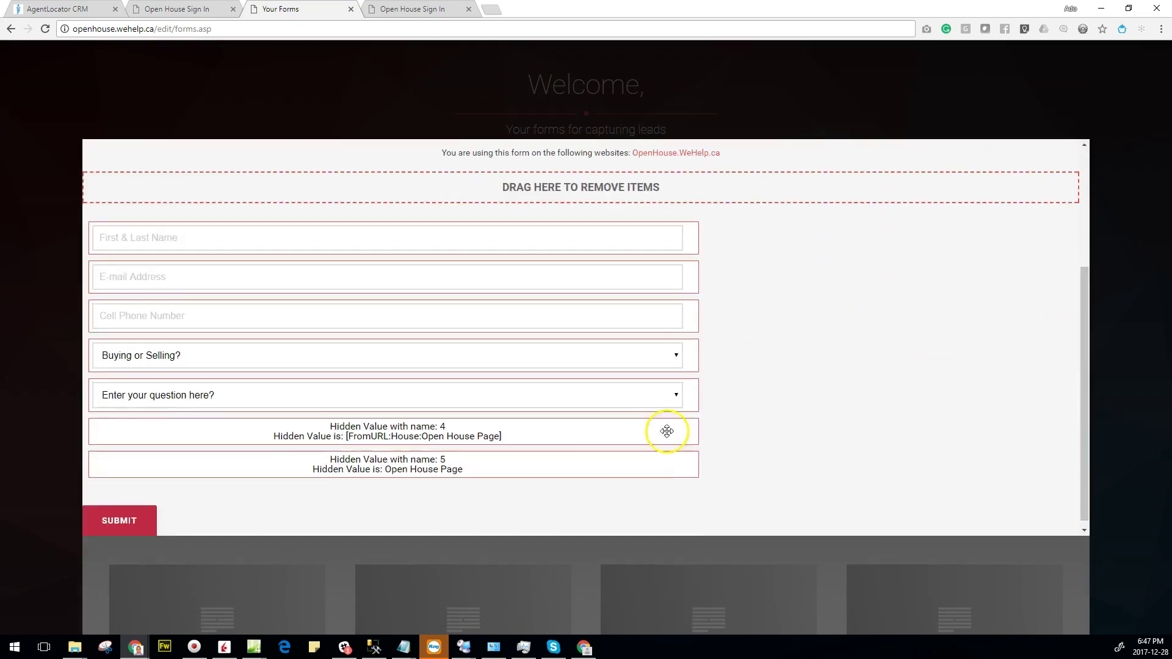
Set the extra question to 'Are you working with a Realtor?', required, with Yes/No answers
click(679, 399)
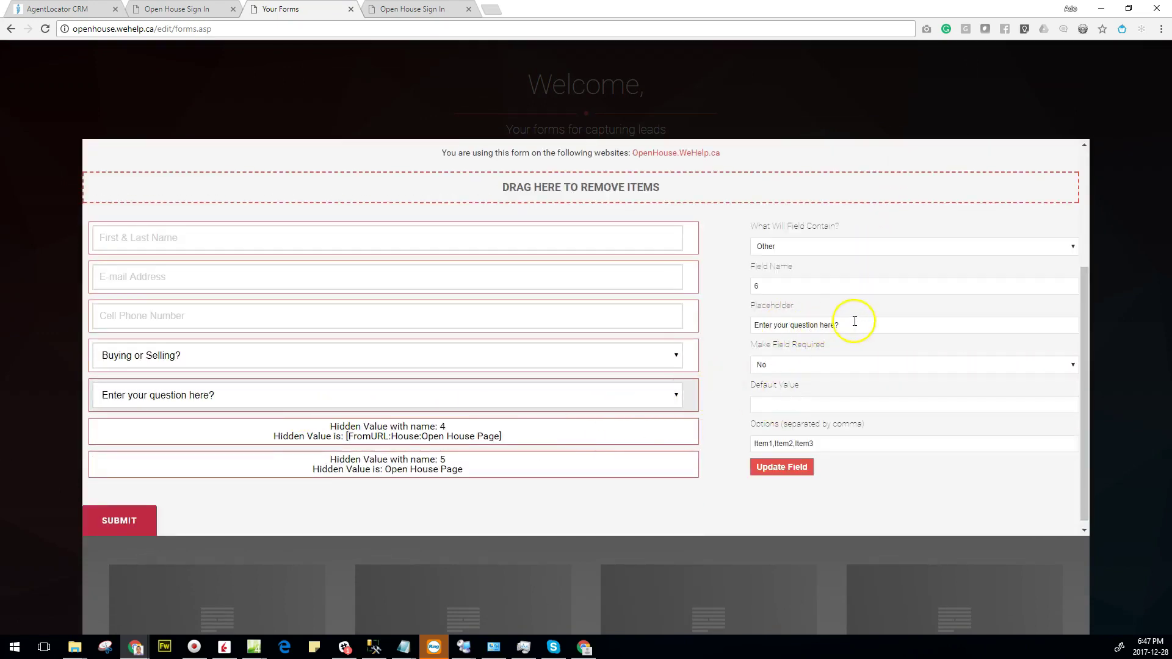
drag(855, 321, 673, 323)
text(A)
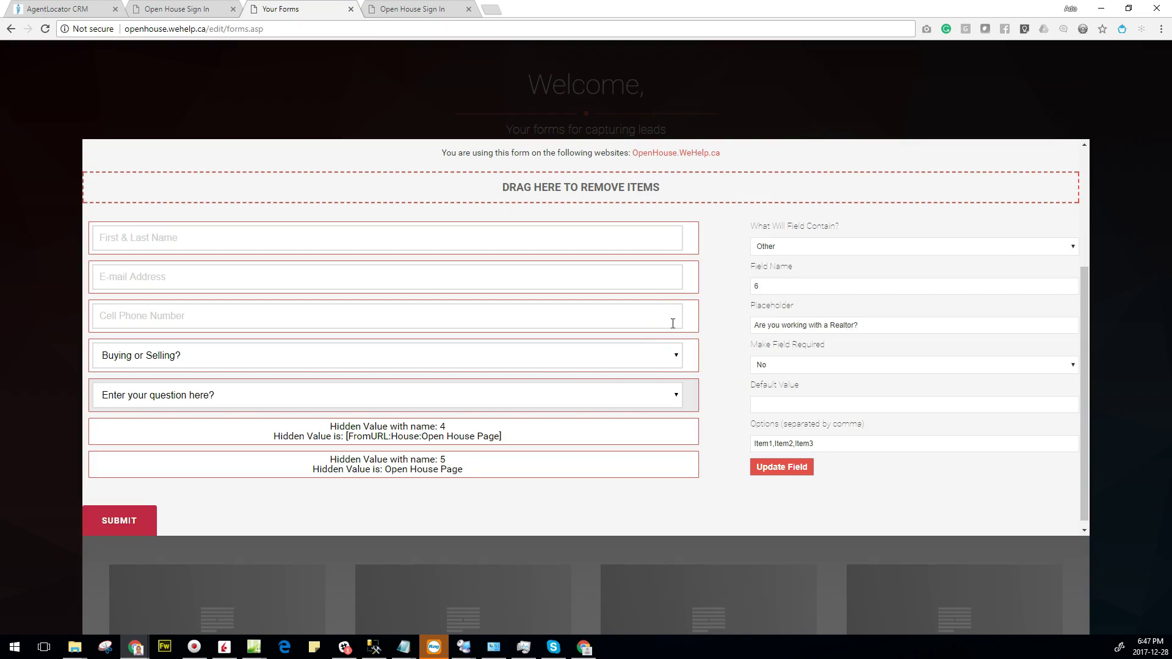
triple_click(760, 444)
text(Yes, No)
click(783, 366)
click(777, 387)
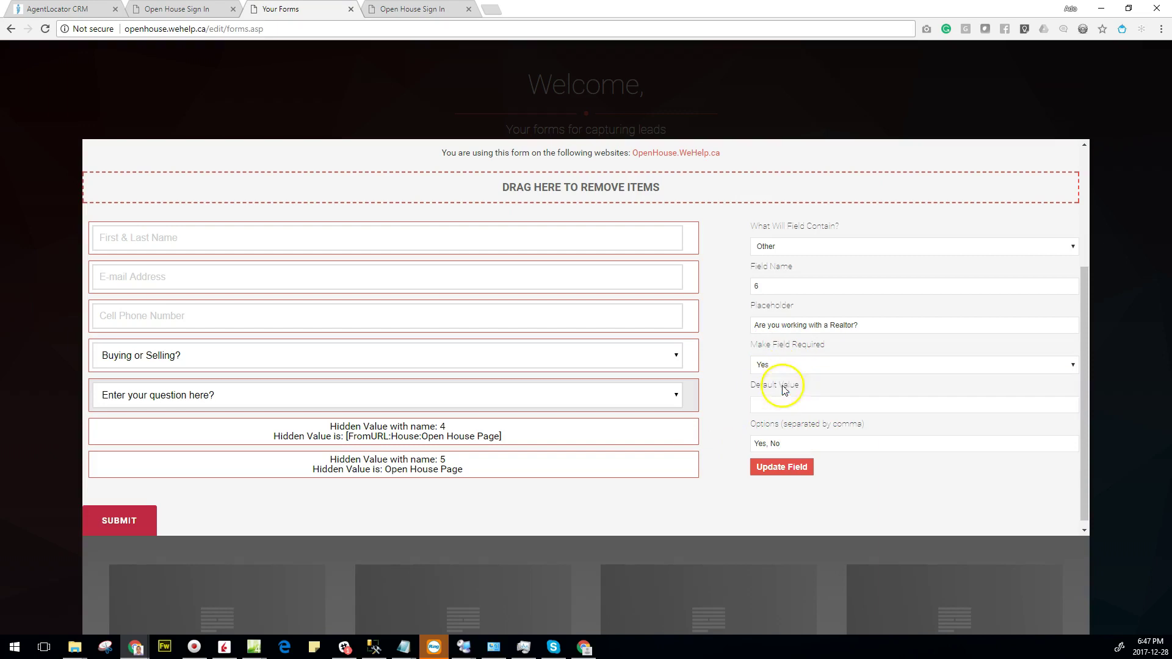
click(777, 468)
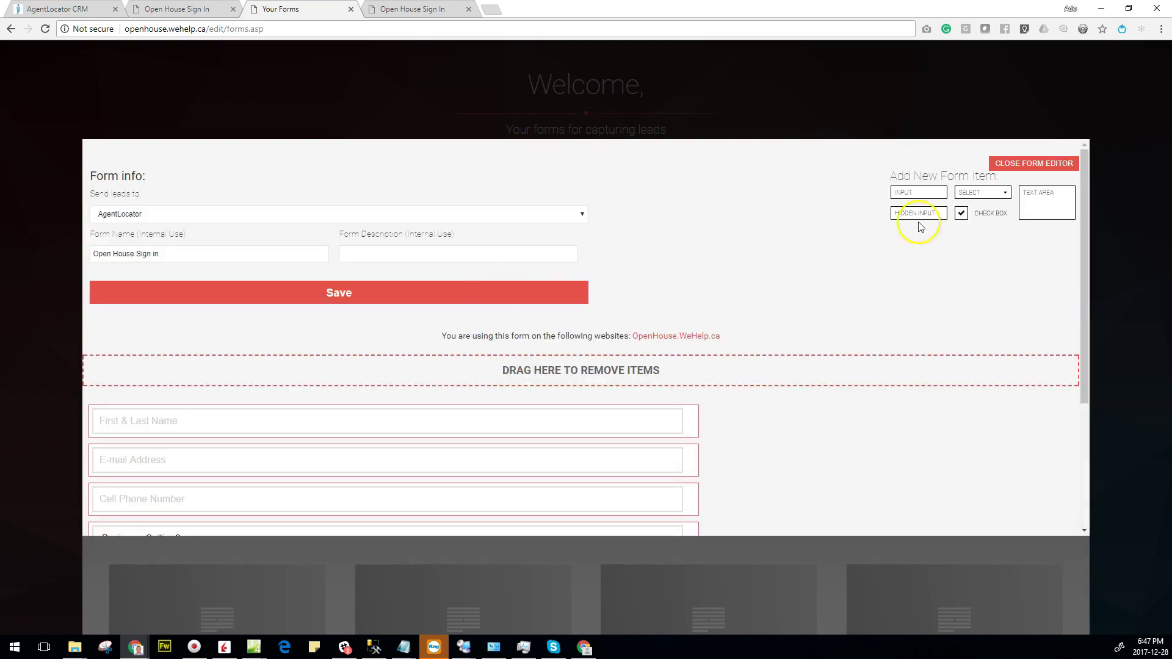
Close the form editor, reload the sign-in page, and check the new Realtor answers
click(1038, 165)
click(189, 12)
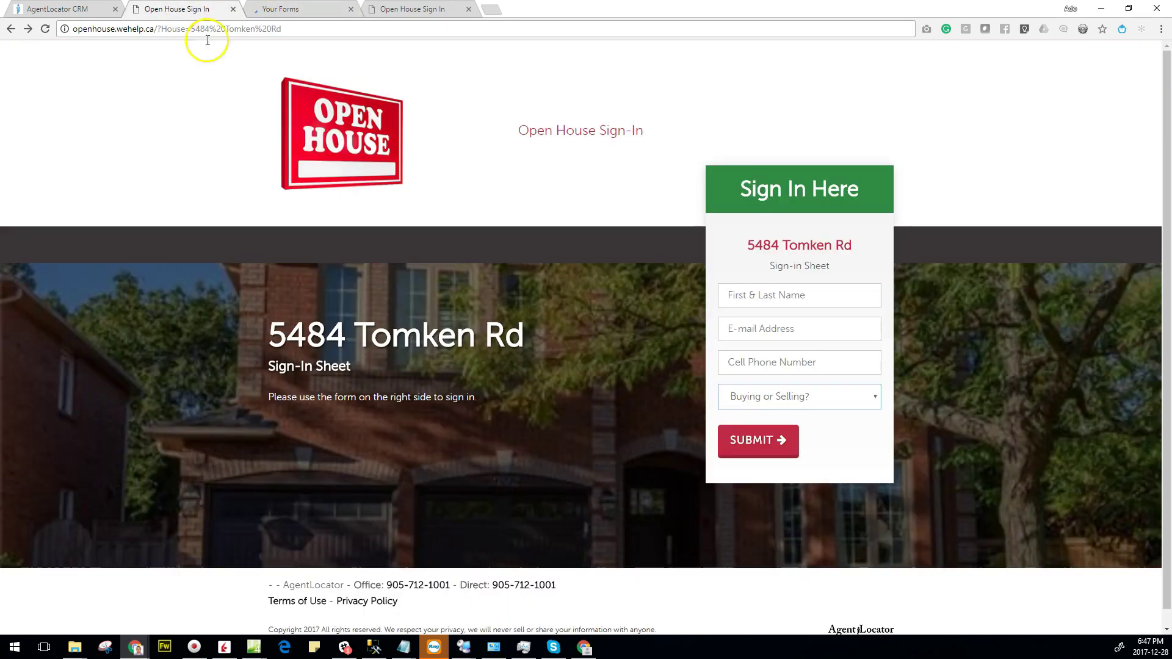
right_click(155, 106)
click(45, 29)
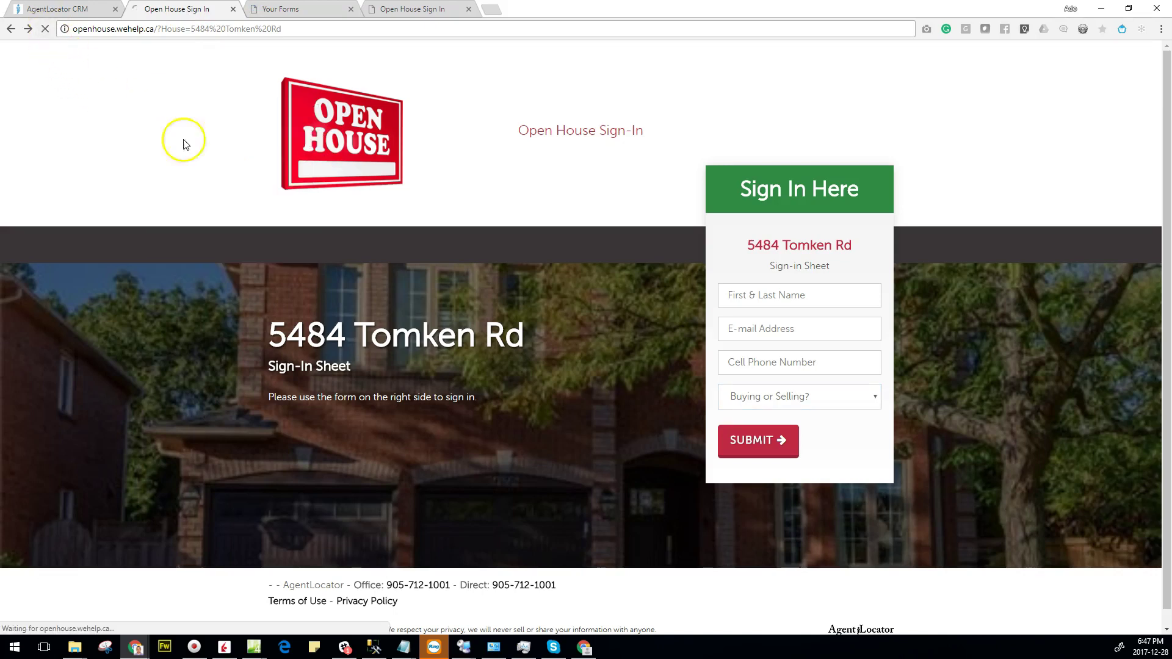
click(822, 440)
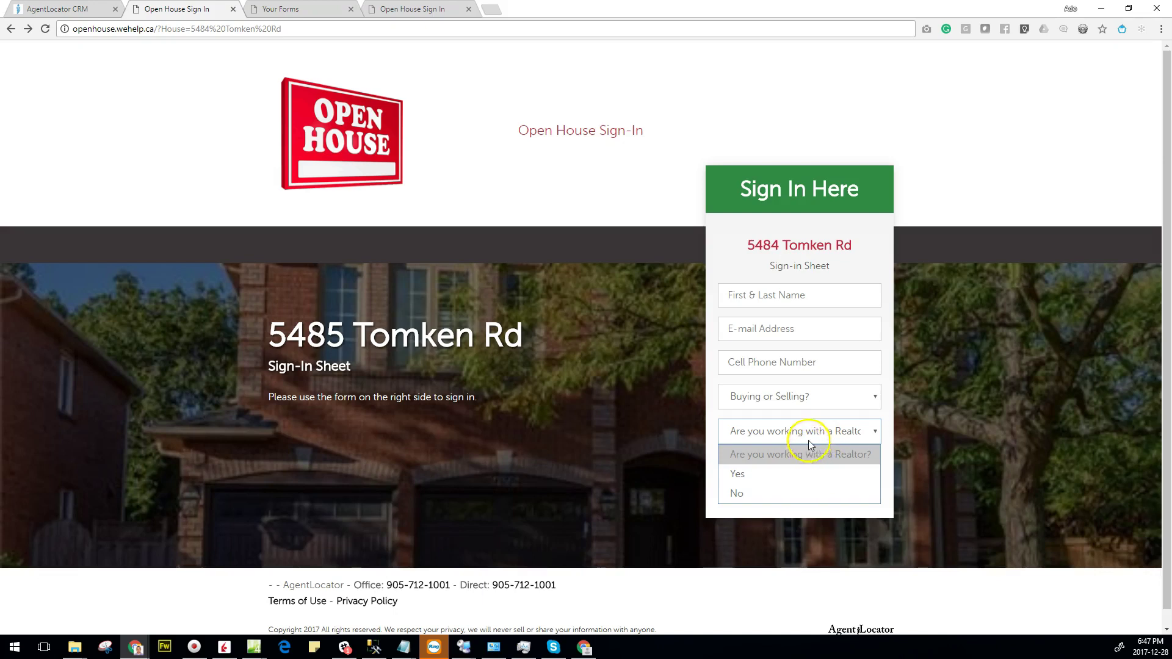
click(808, 441)
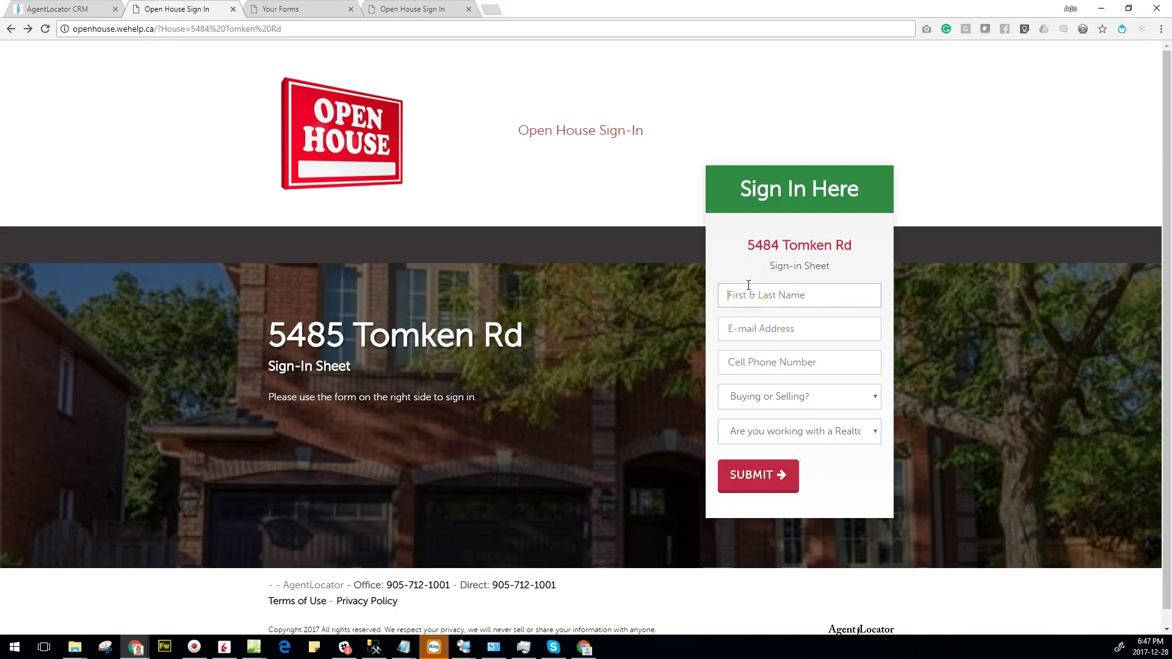
text(F)
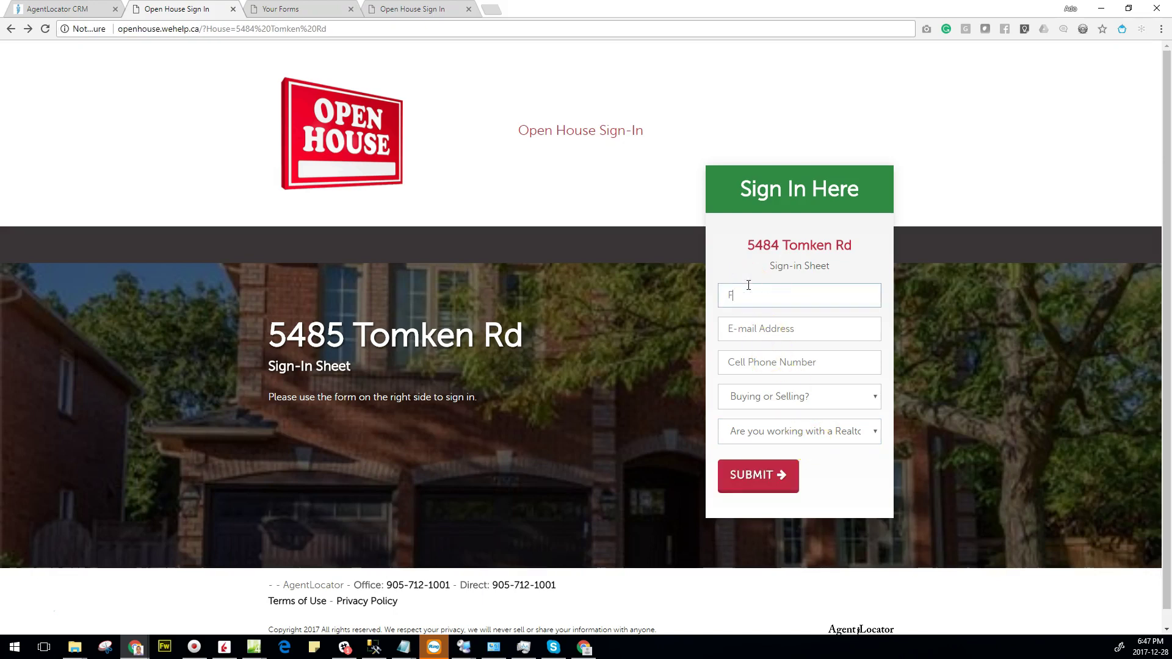
text(ifth Guest)
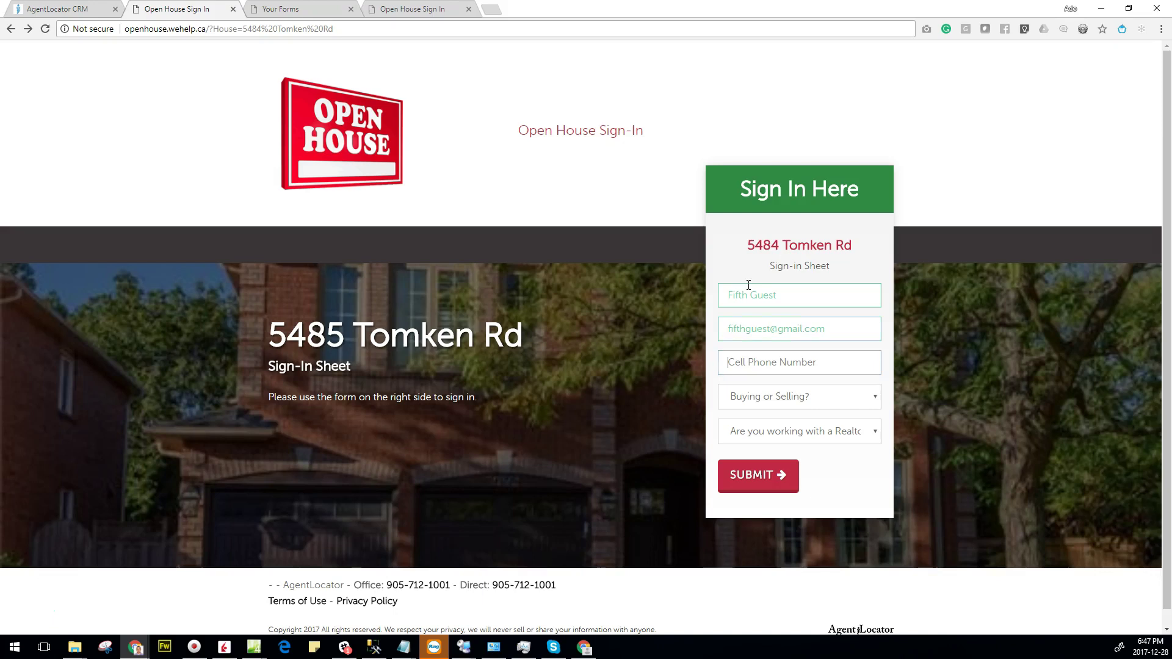
Submit Fifth Guest's sign-in as looking to buy and not working with a Realtor
key(Tab)
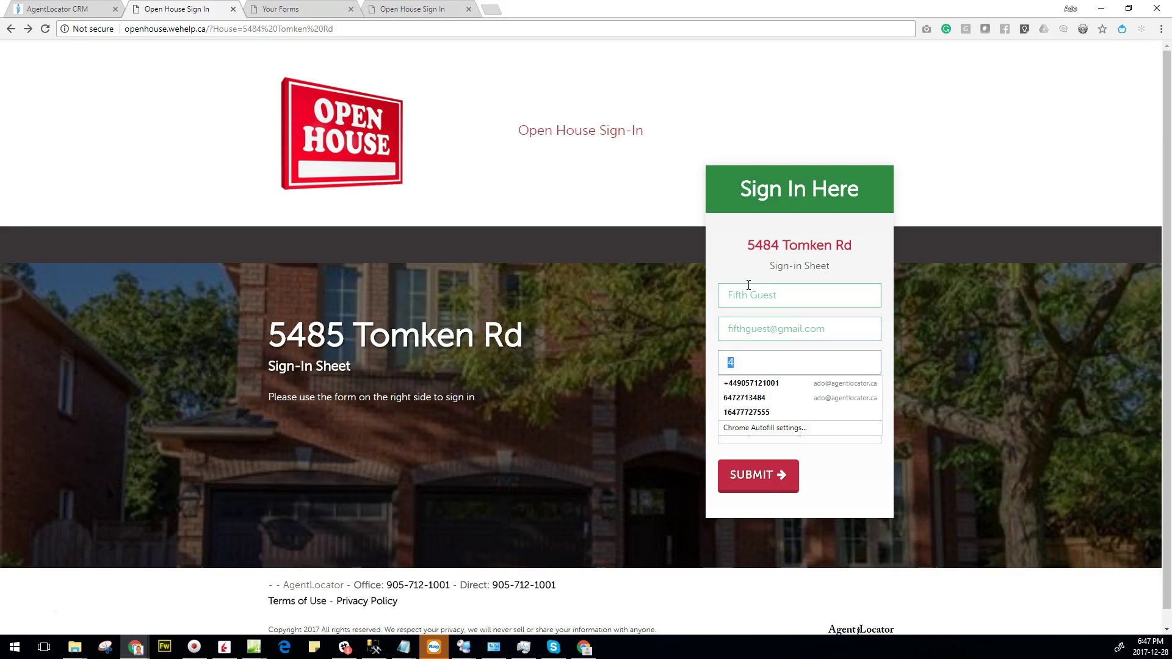
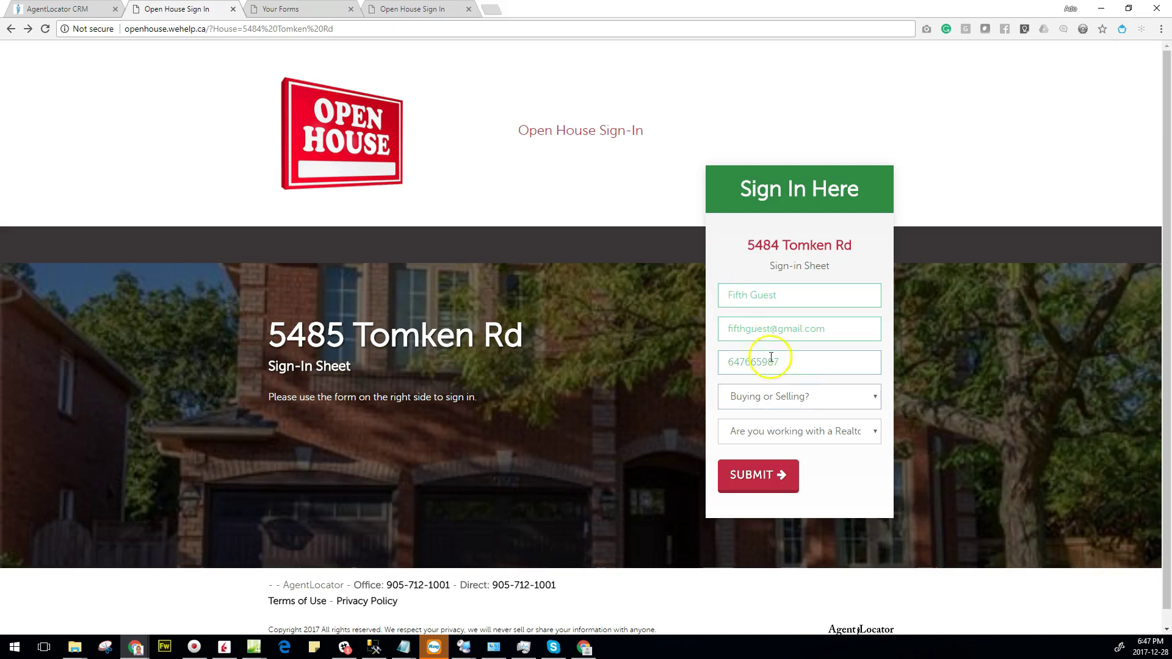
click(803, 396)
click(800, 438)
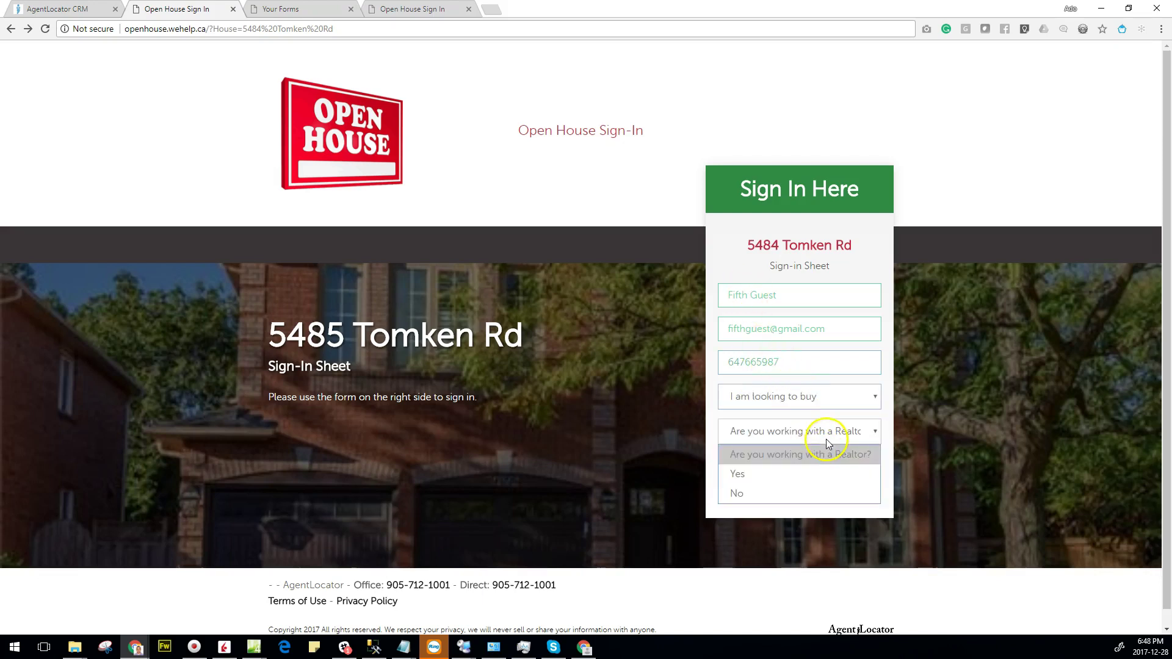
click(806, 493)
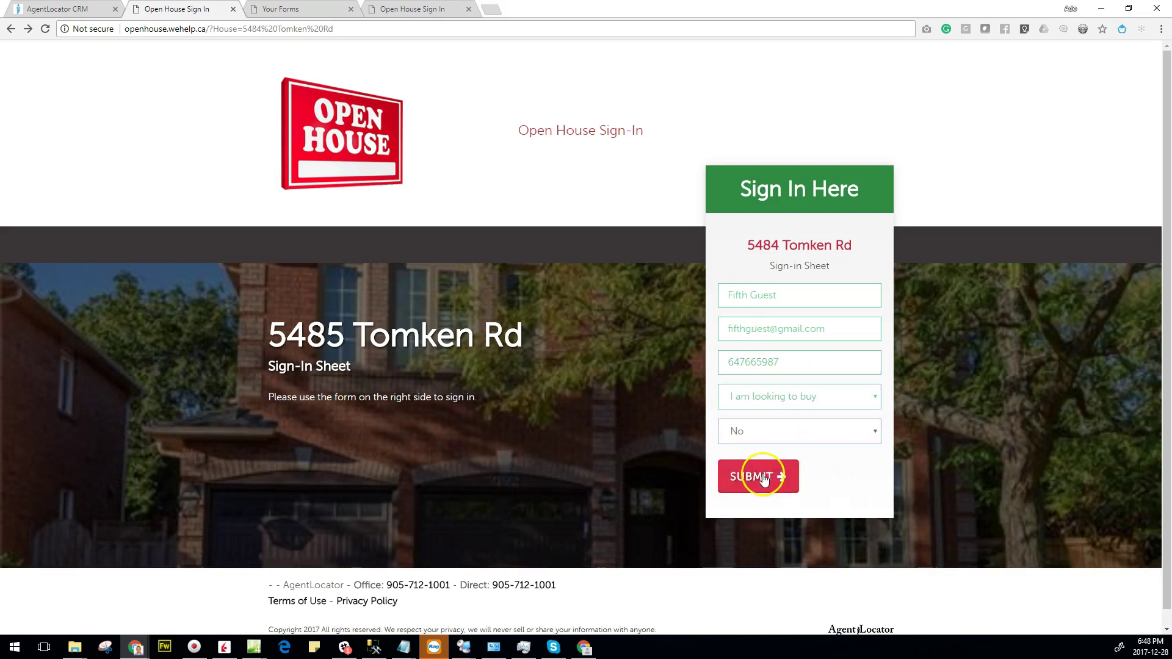
click(764, 478)
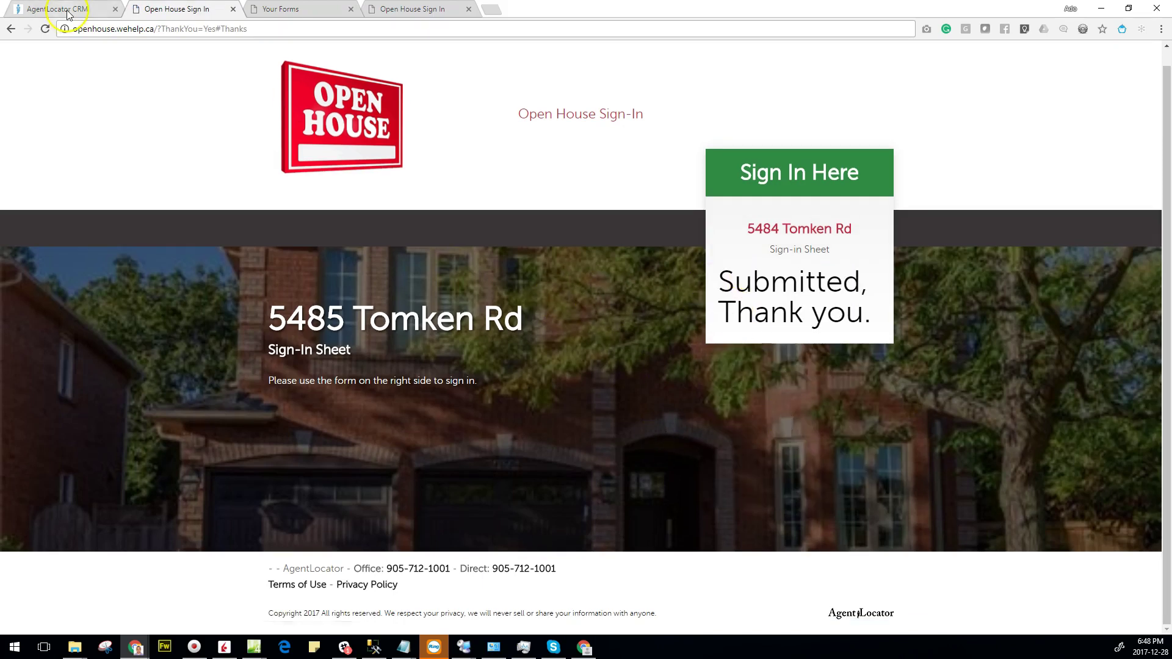
click(57, 9)
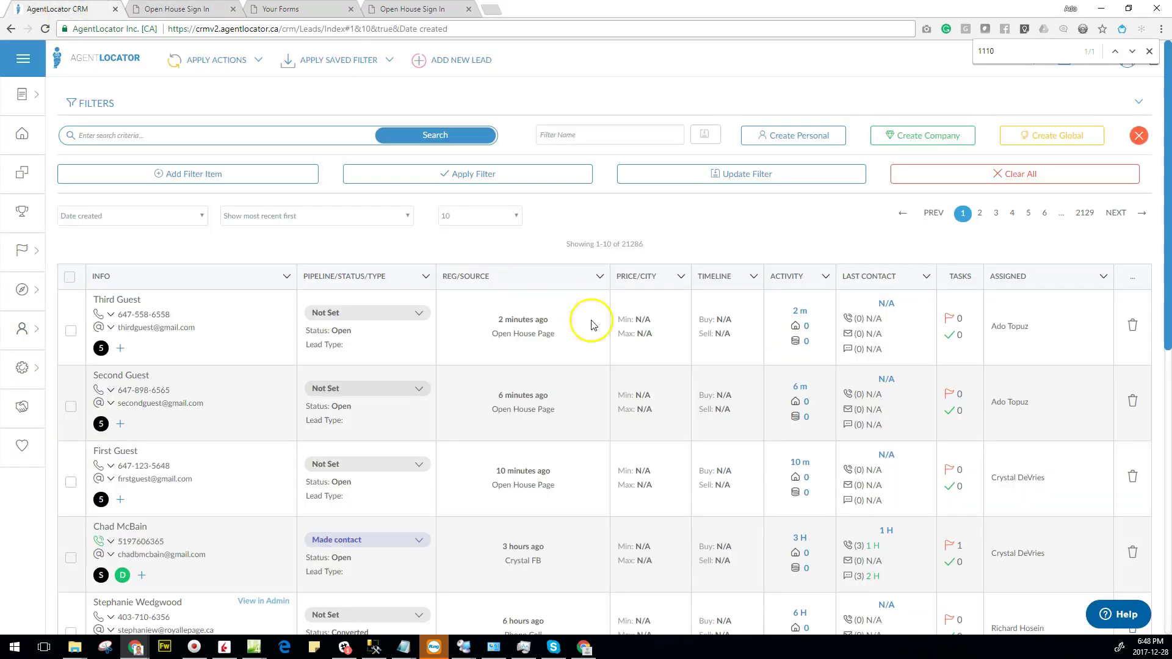
click(938, 174)
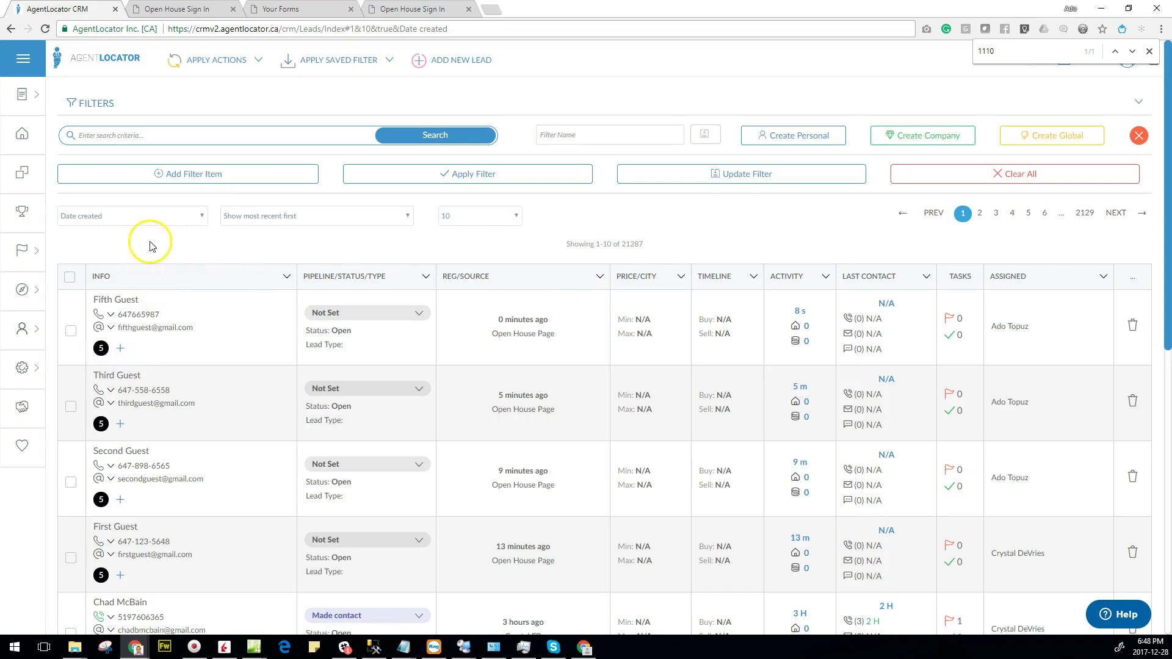
click(178, 174)
click(180, 175)
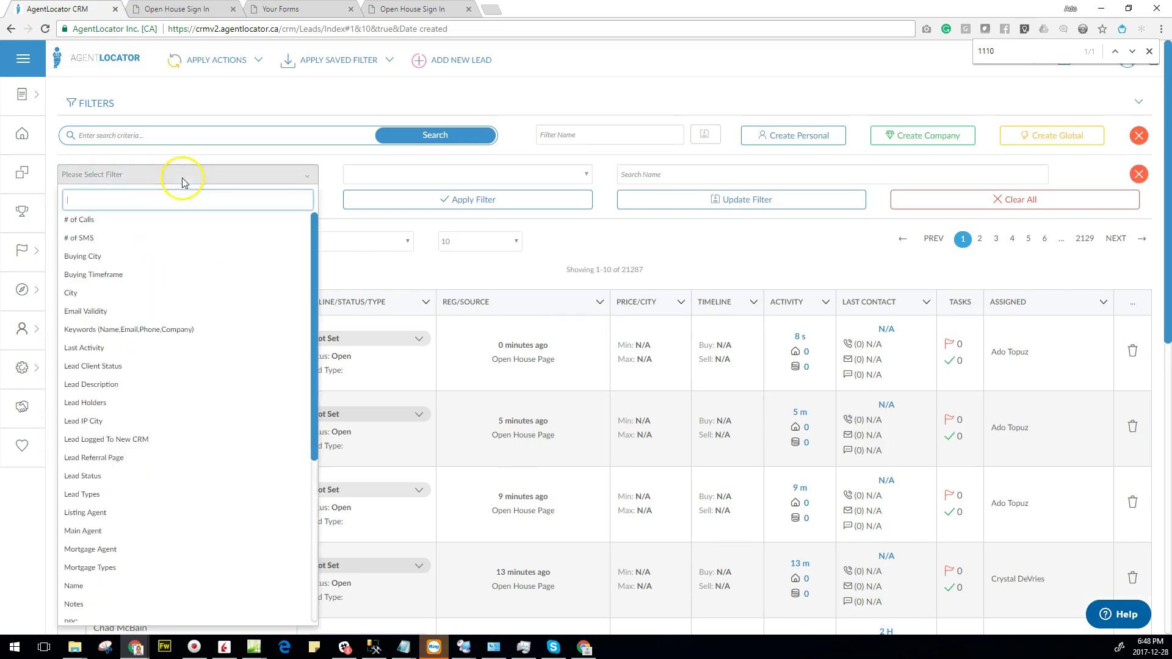
text(tag)
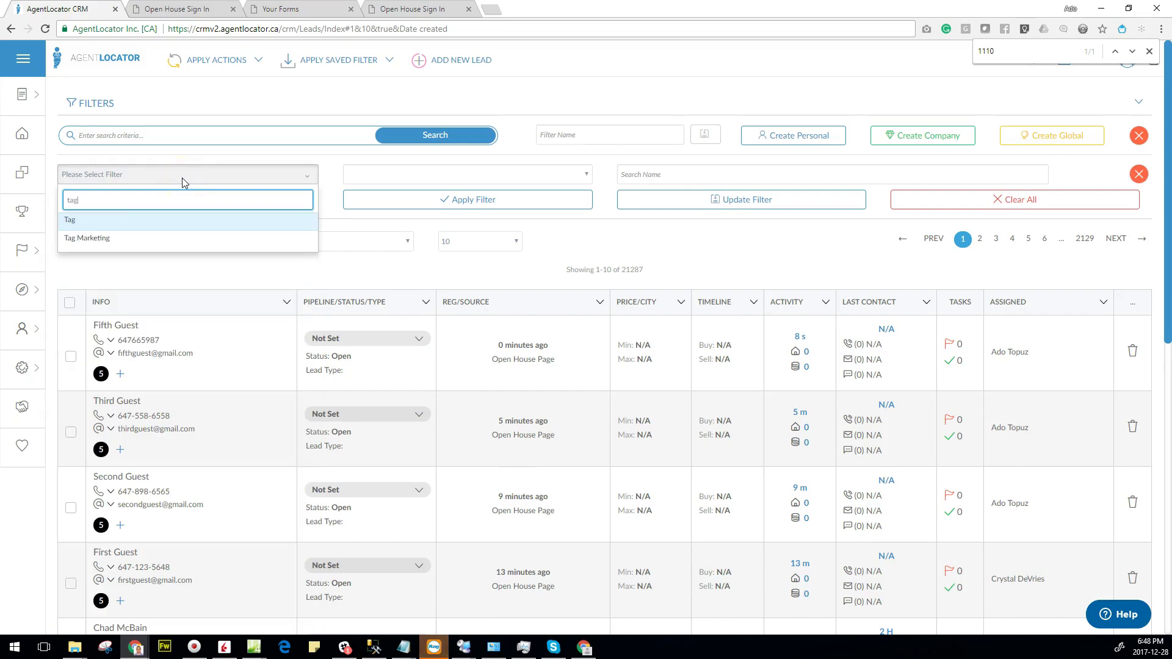
click(146, 220)
click(658, 176)
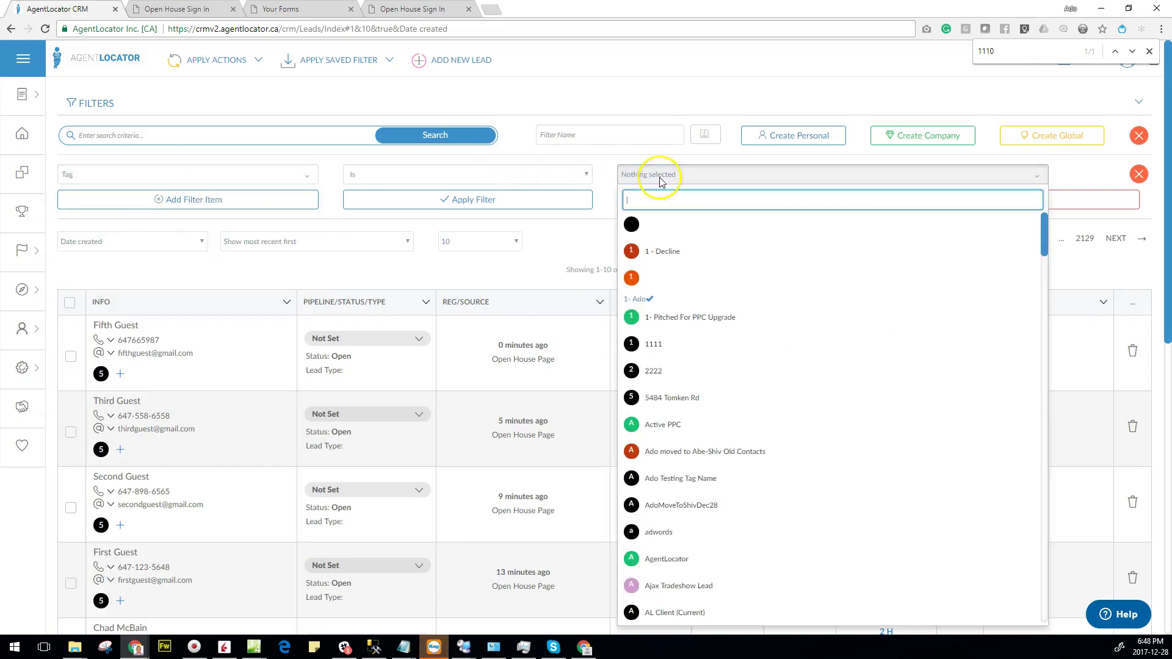
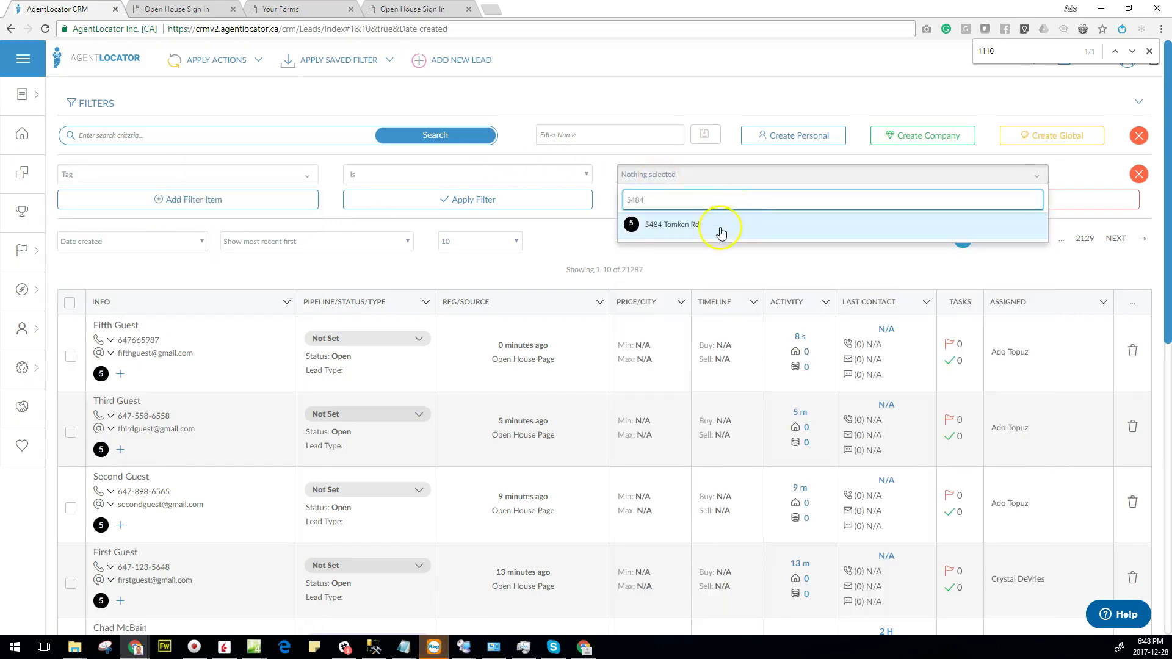
click(720, 228)
click(522, 202)
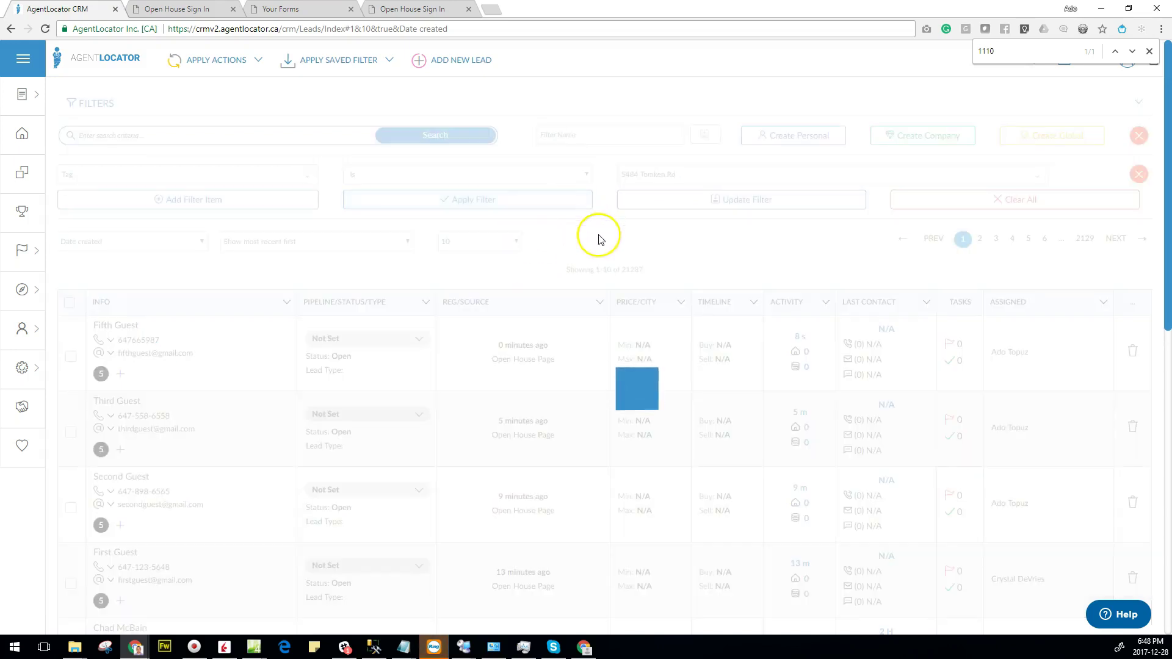
scroll(358, 414, down, 2)
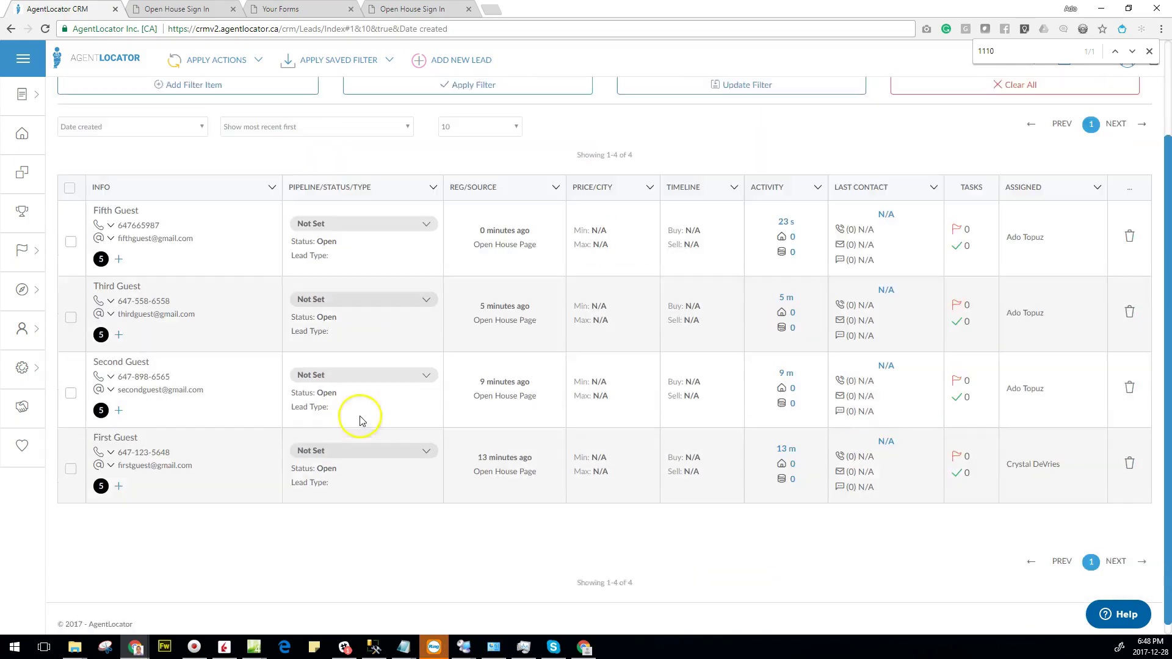
scroll(301, 406, up, 2)
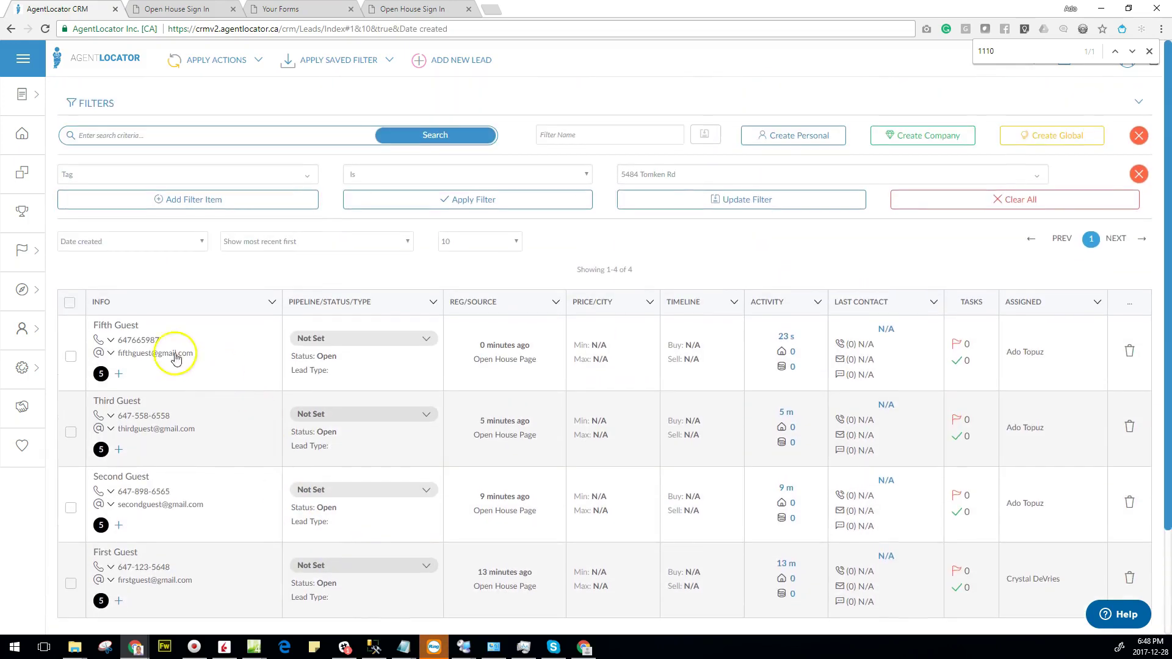
Select all four Tomken Rd leads, then open and close a mass email without sending
click(70, 302)
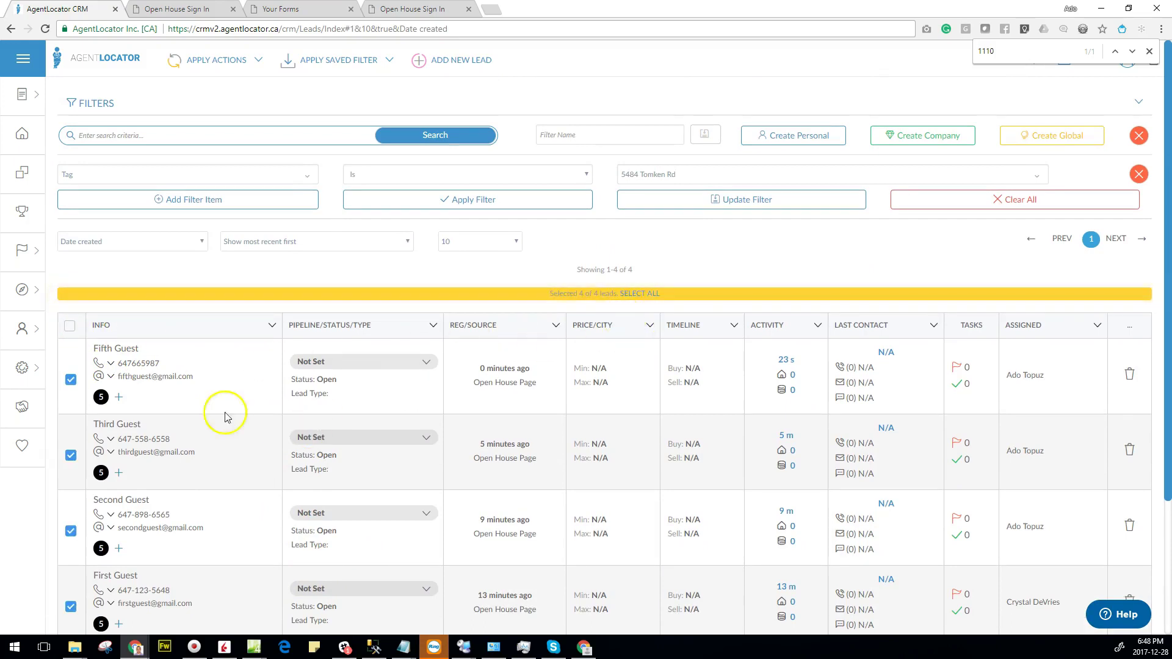
scroll(275, 462, down, 3)
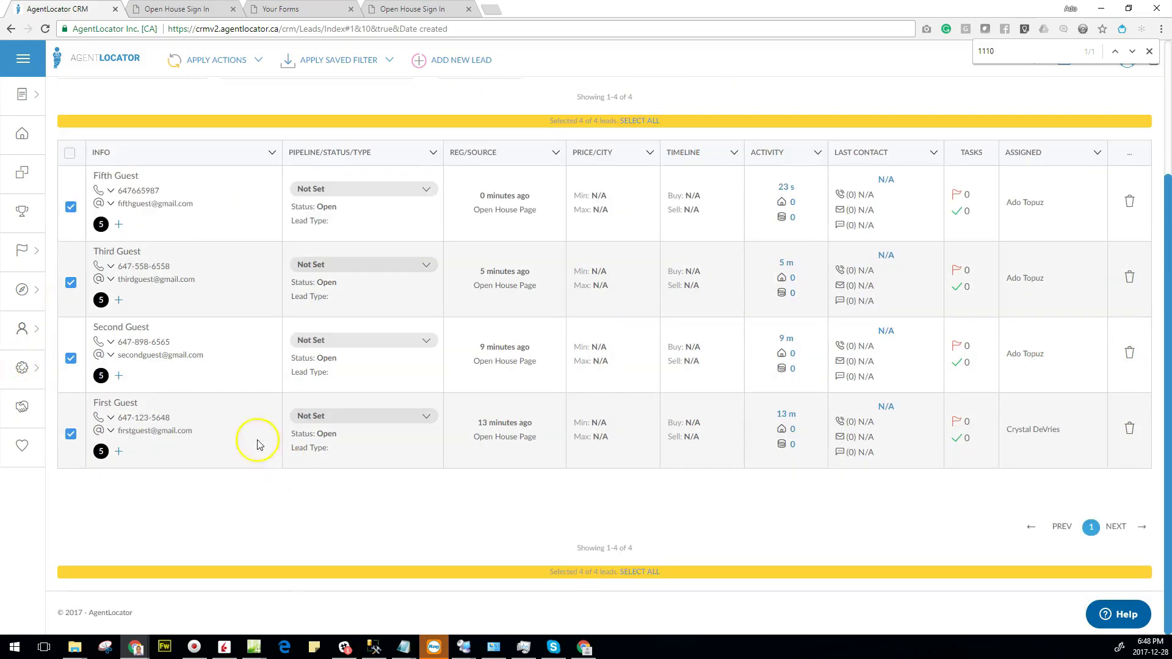
scroll(249, 431, up, 2)
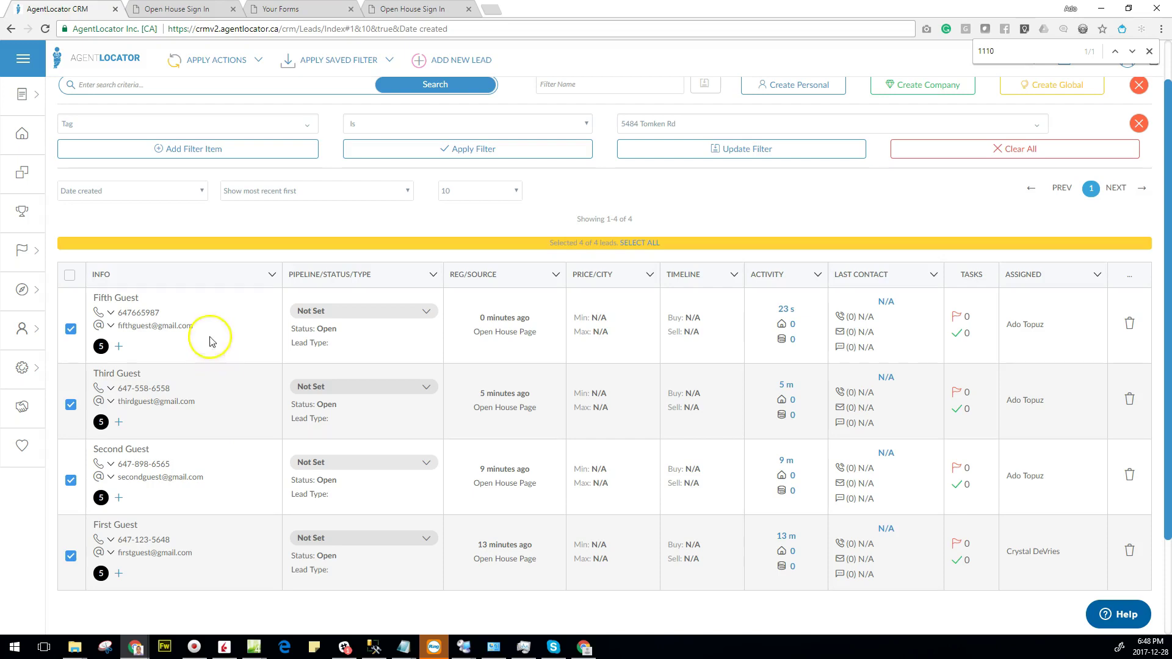
scroll(248, 327, up, 1)
click(217, 63)
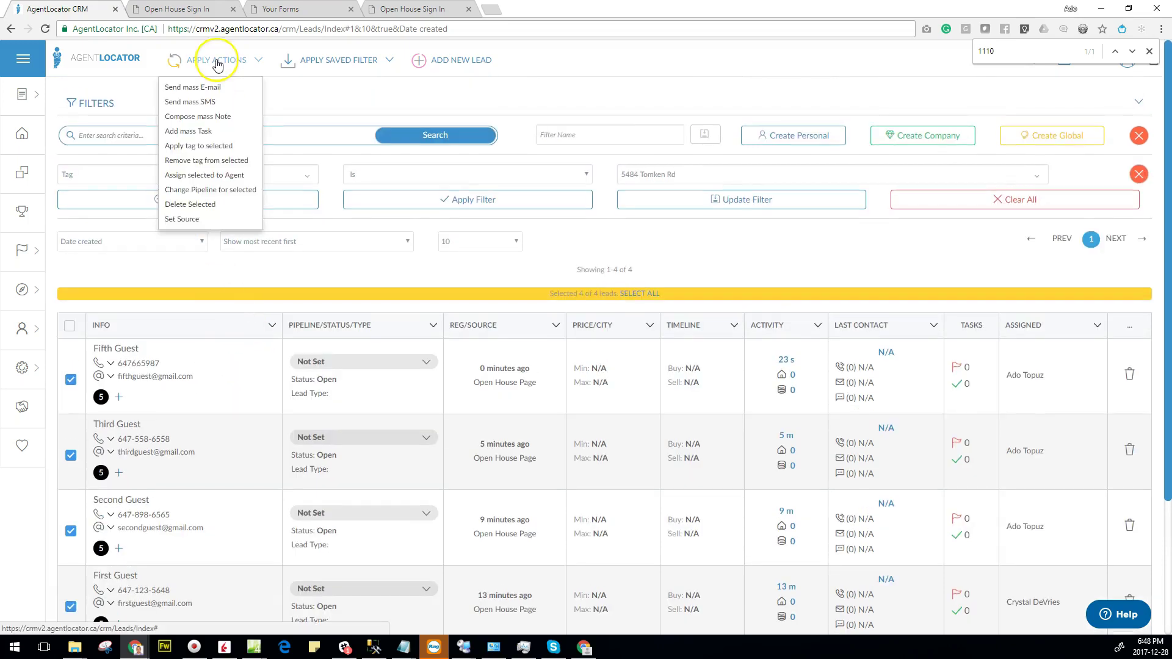
click(220, 91)
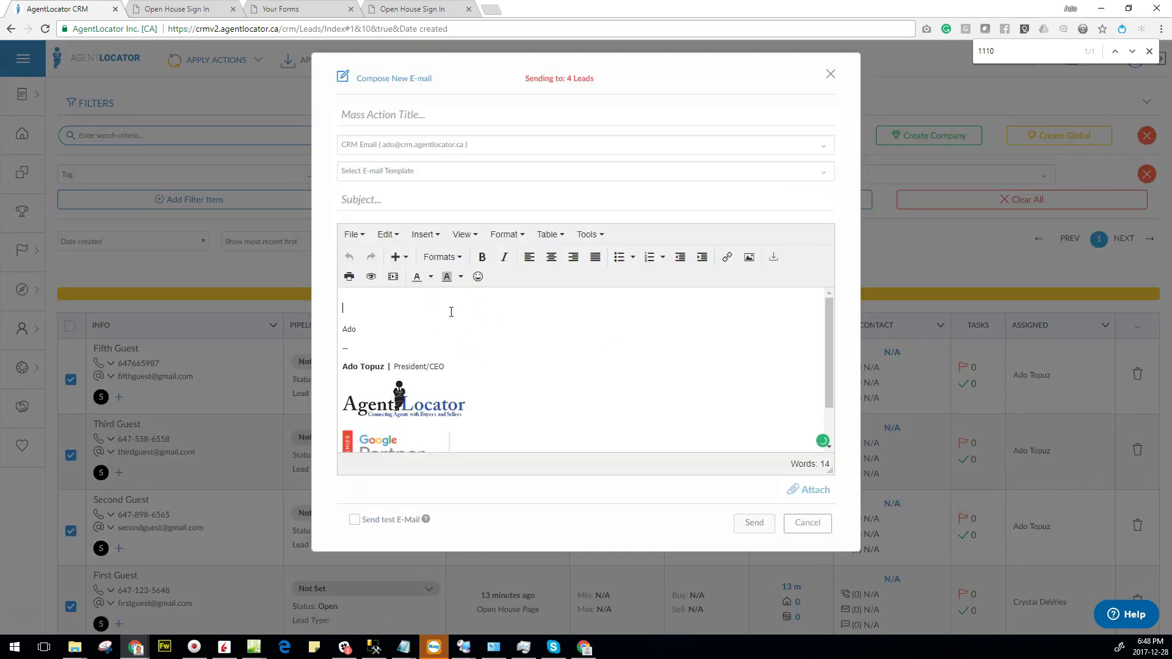
click(830, 73)
click(251, 74)
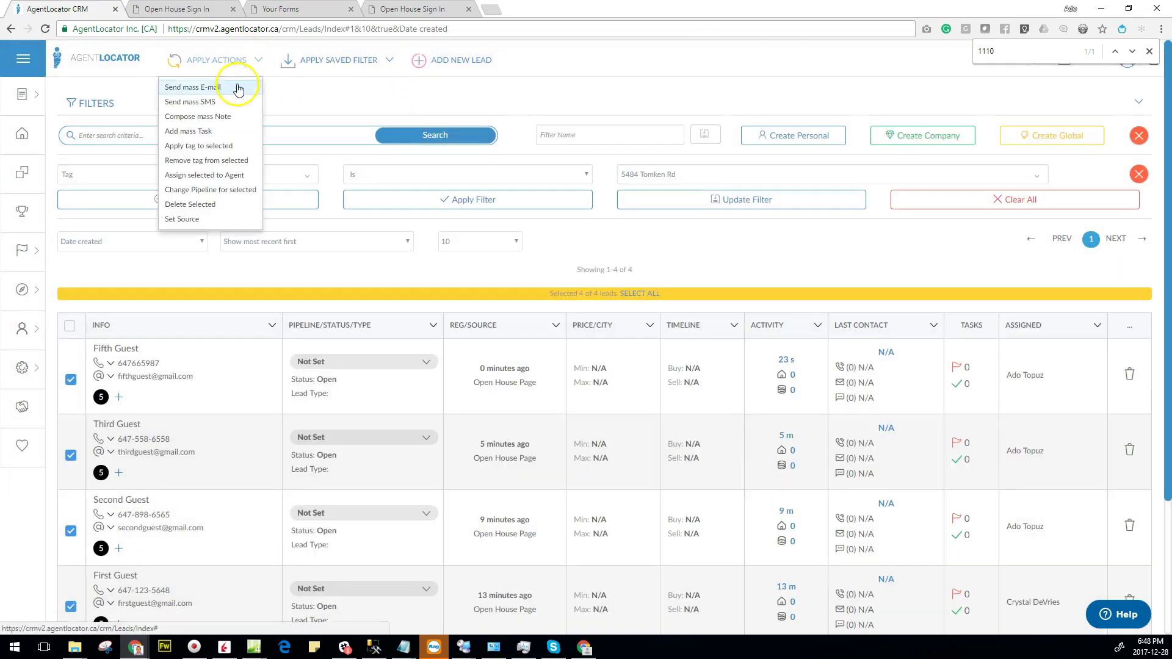
click(230, 104)
click(498, 206)
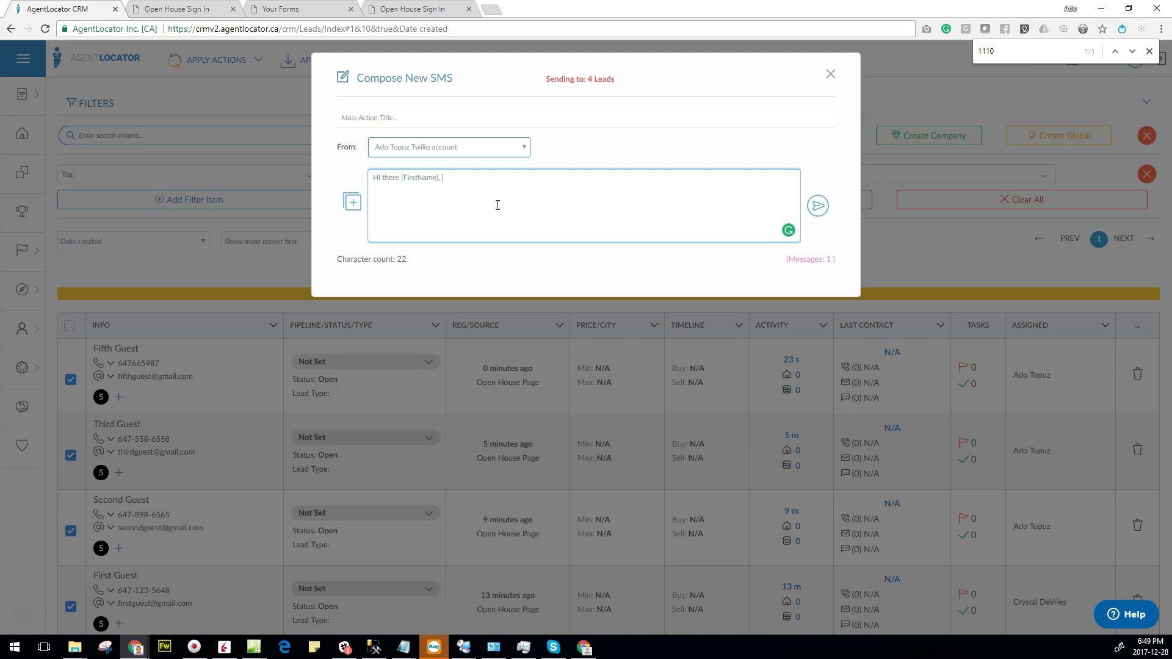
text(fhdsjakdaskfjdsas)
drag(507, 189, 152, 141)
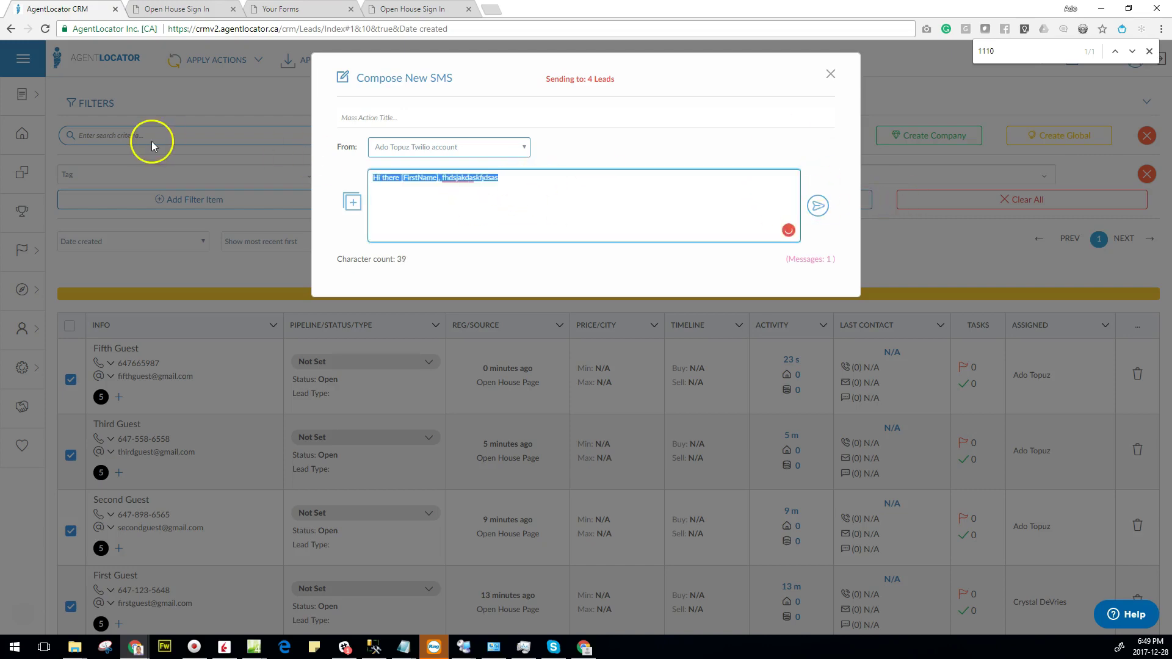
key(BackSpace)
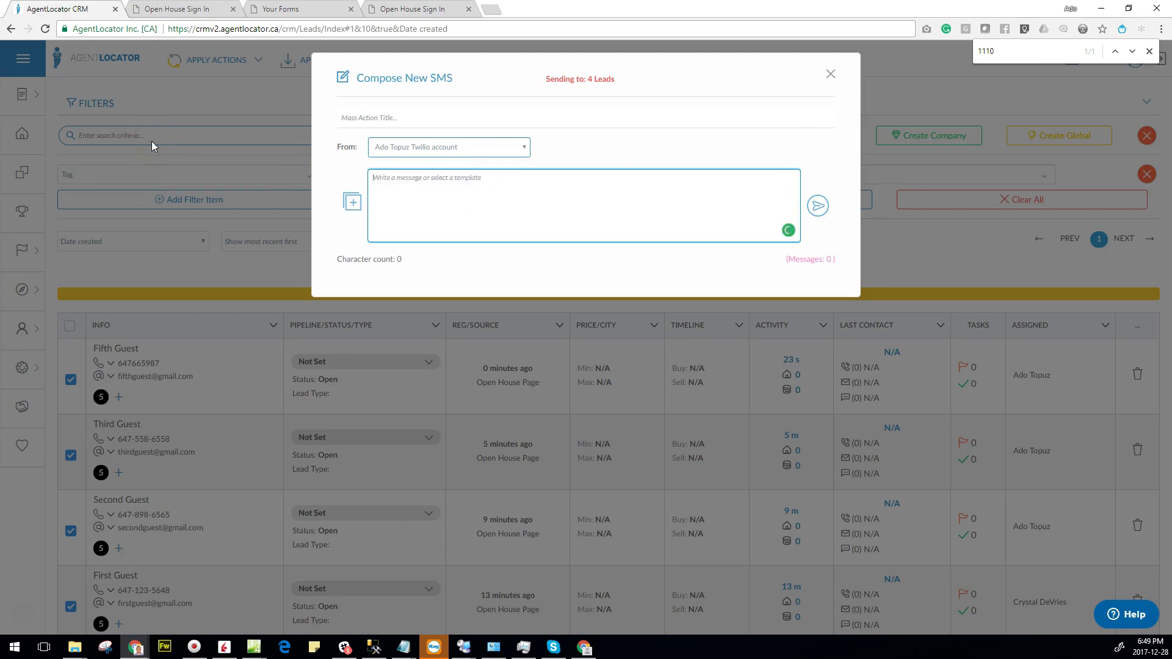
click(831, 75)
click(1149, 51)
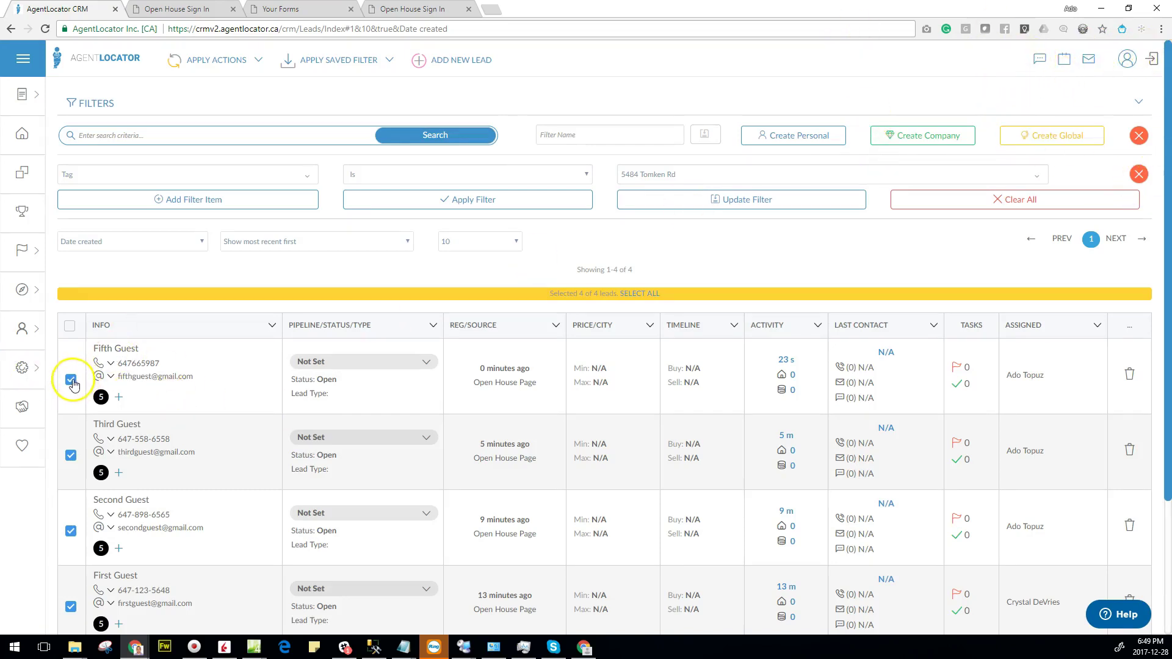
Deselect the four leads, visit the sign-in page, and return to the CRM
click(639, 293)
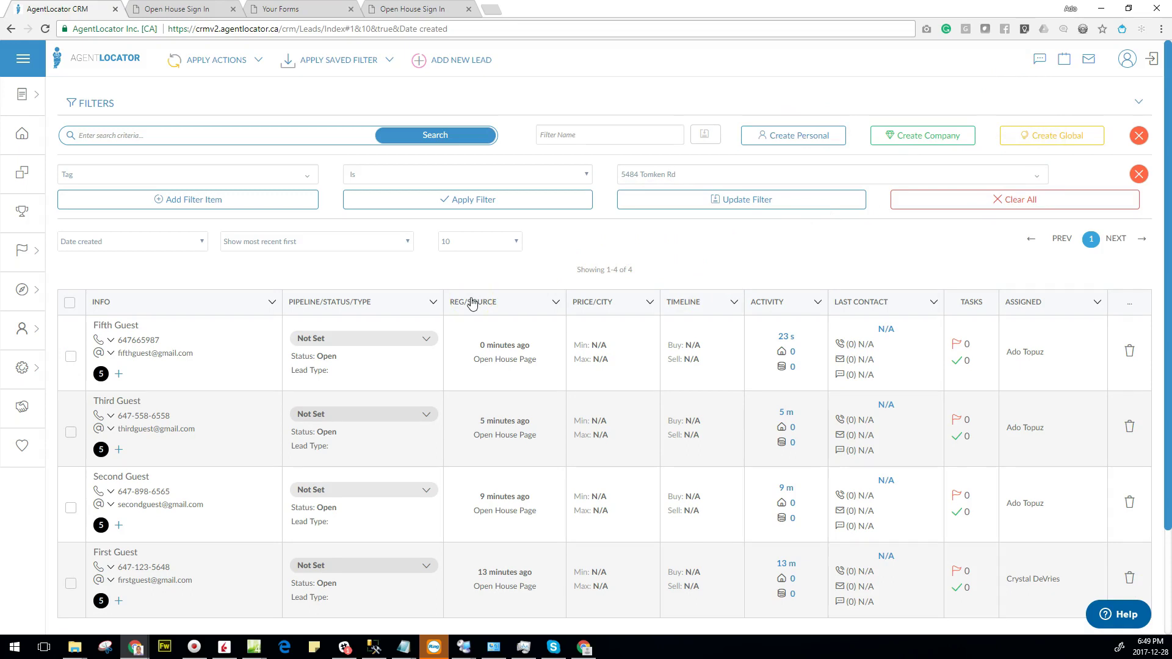
click(184, 9)
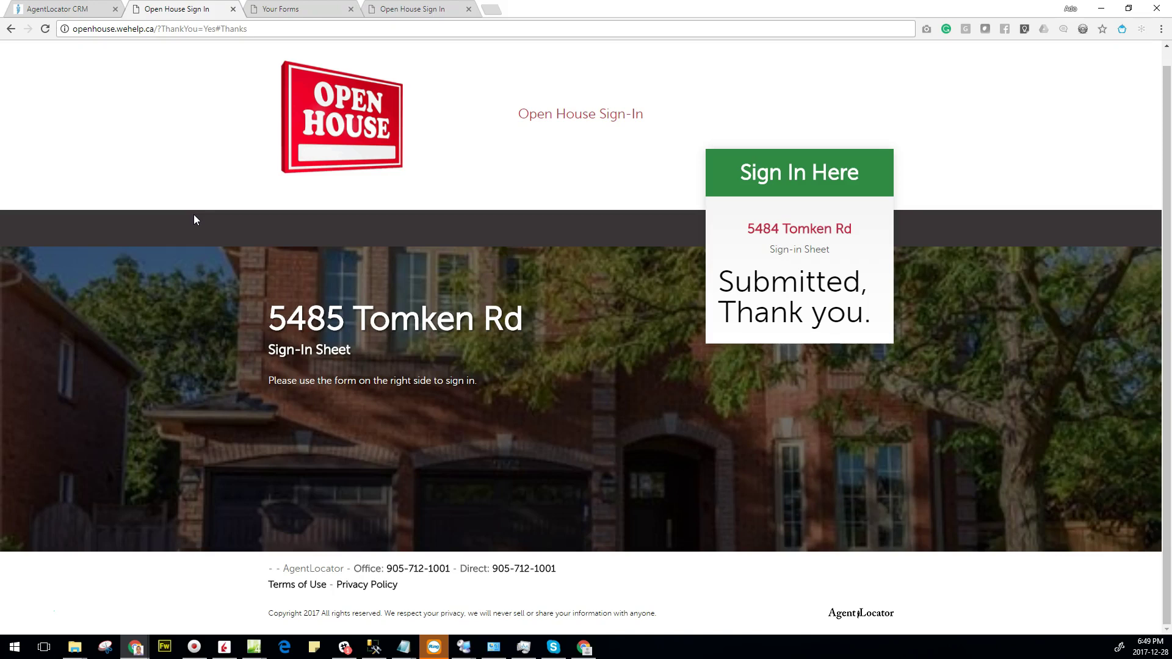
click(57, 9)
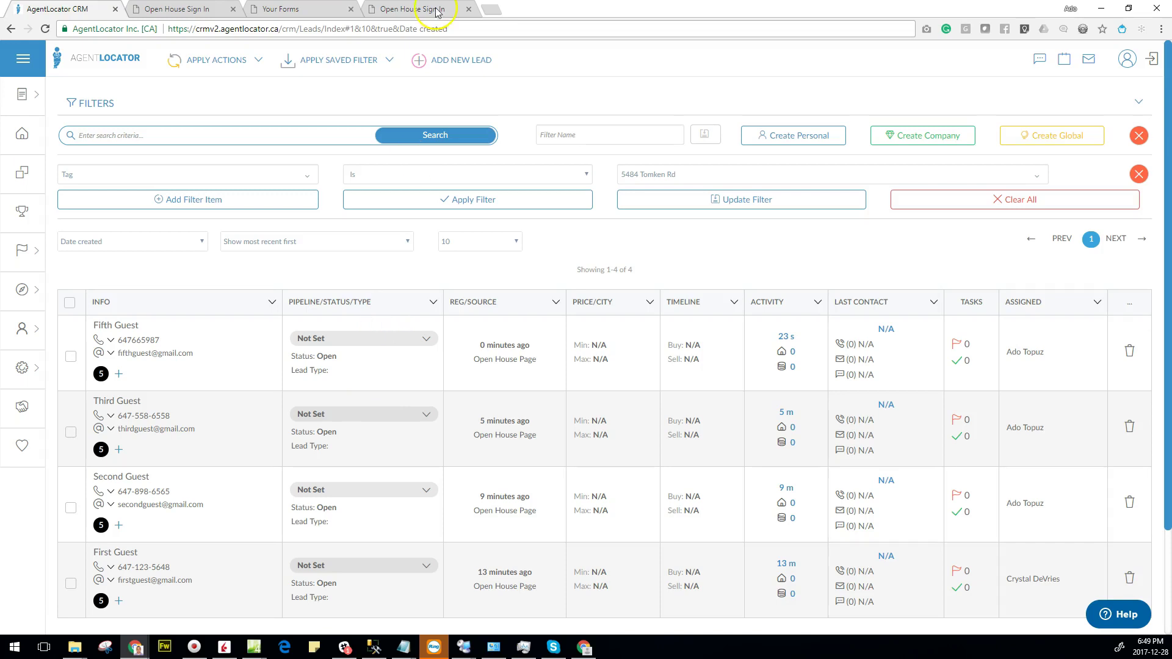
View agentlocator.ca's DEMO request form in a new tab, then close that tab
click(491, 9)
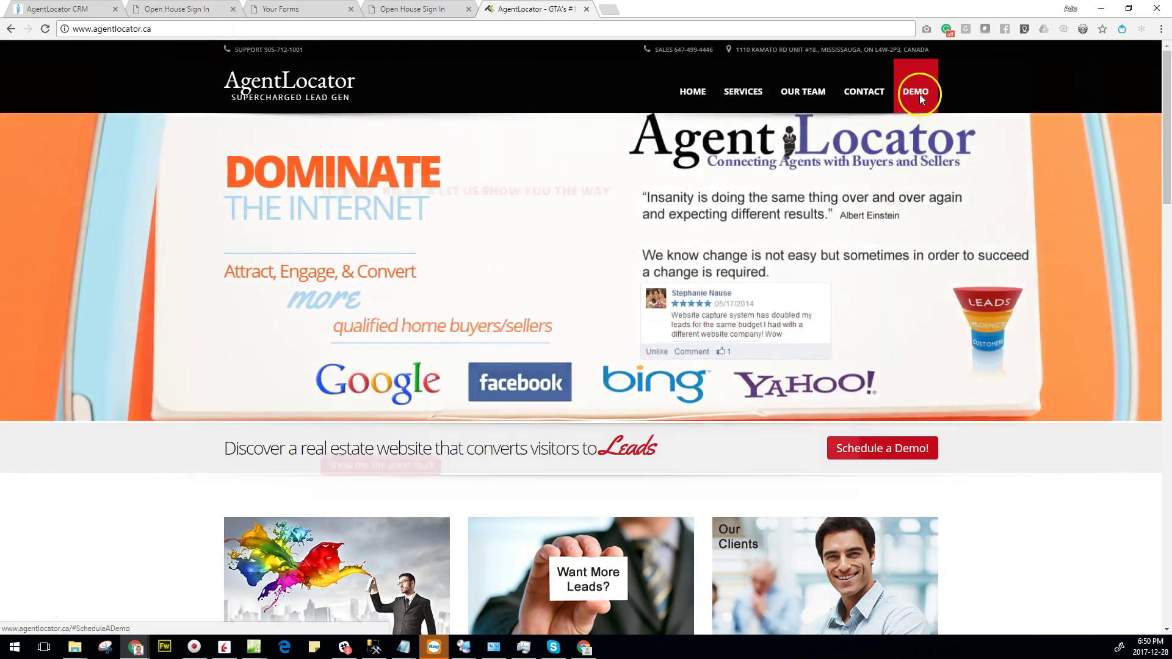
click(919, 96)
click(422, 370)
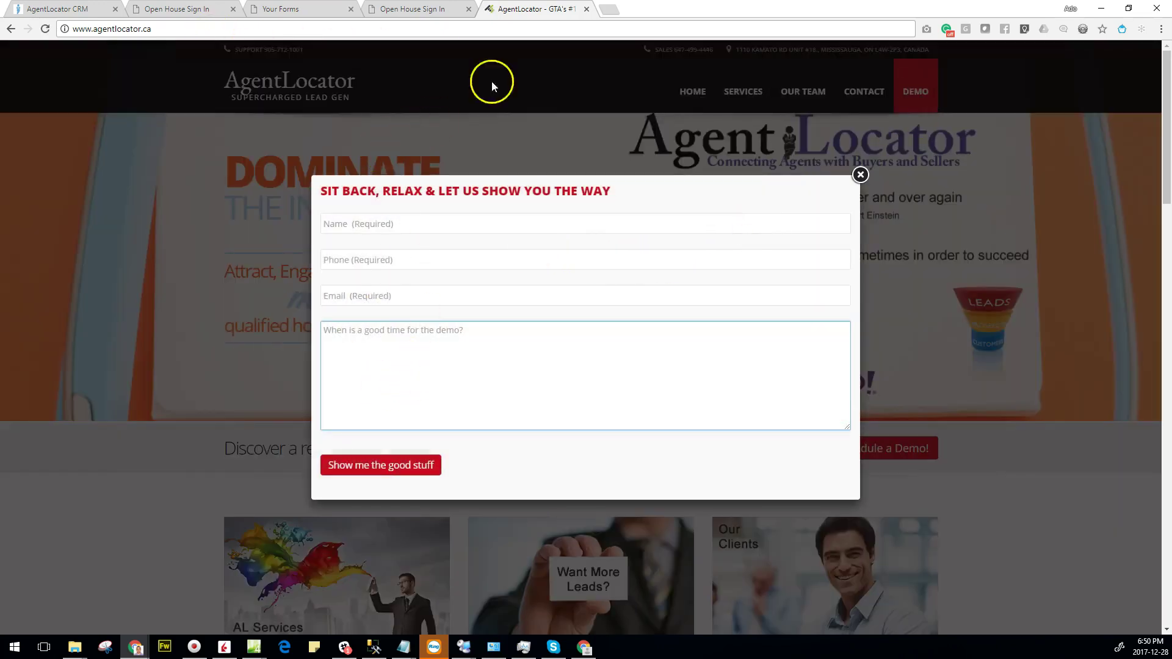
click(587, 10)
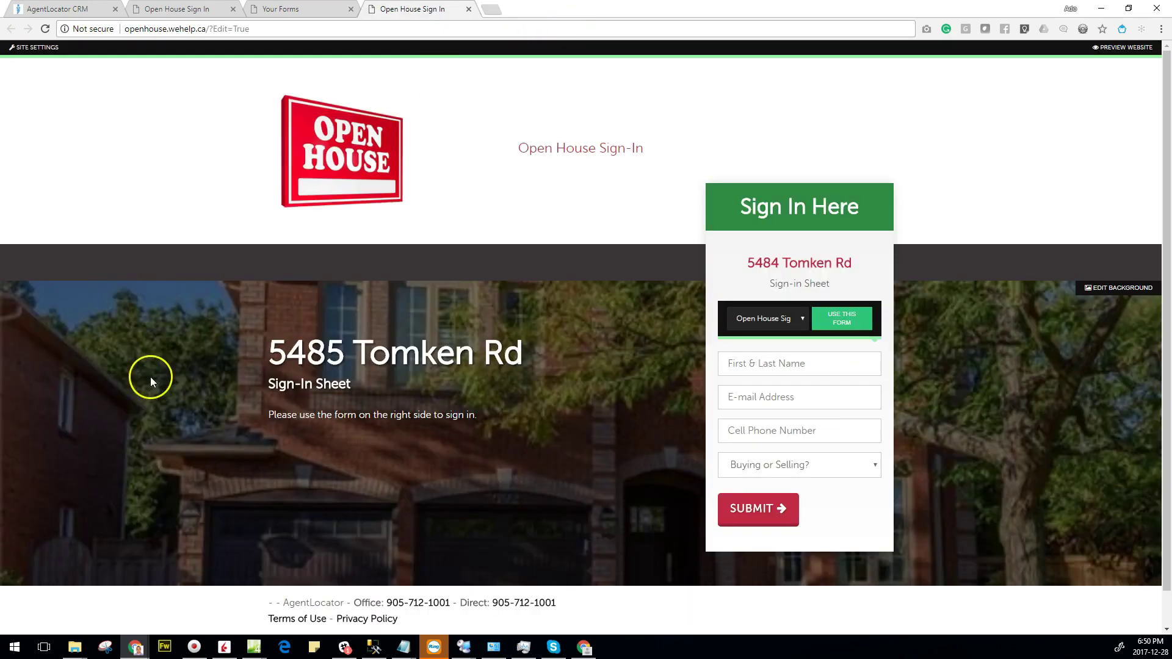